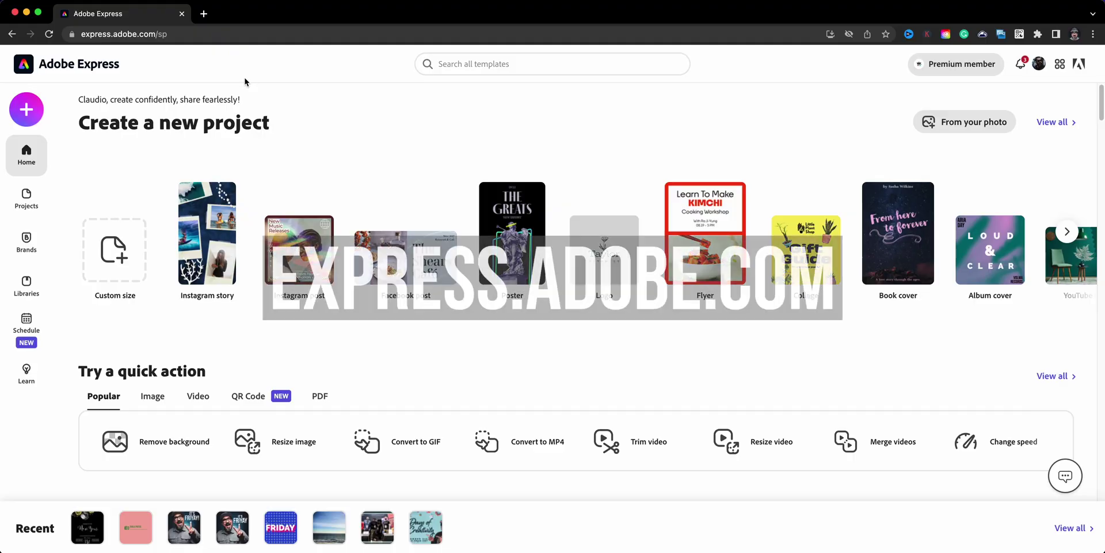
Create a blank custom-size 2560 × 2560 px design and dismiss the template suggestions
left_click(41, 114)
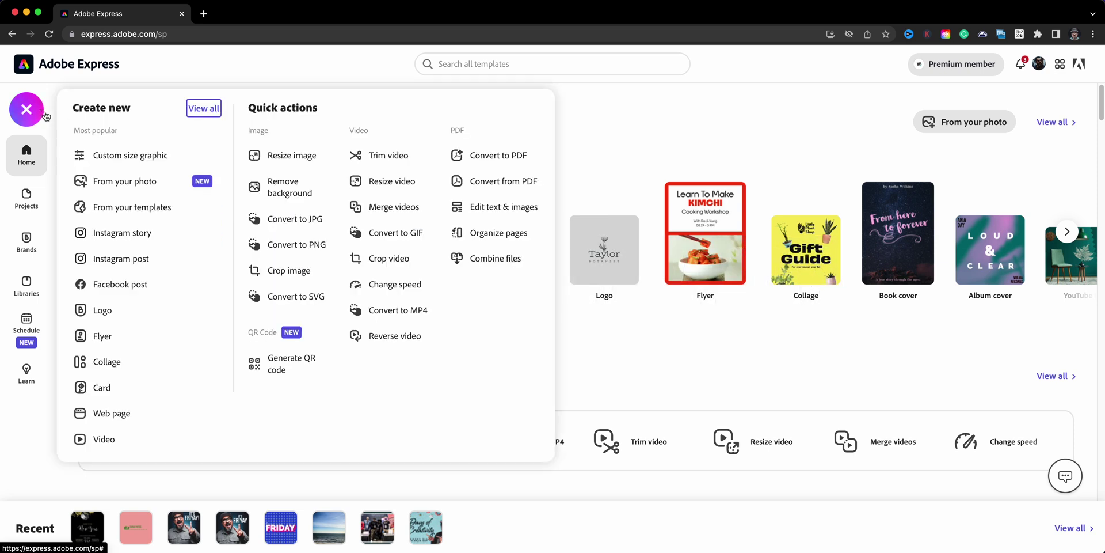
left_click(121, 163)
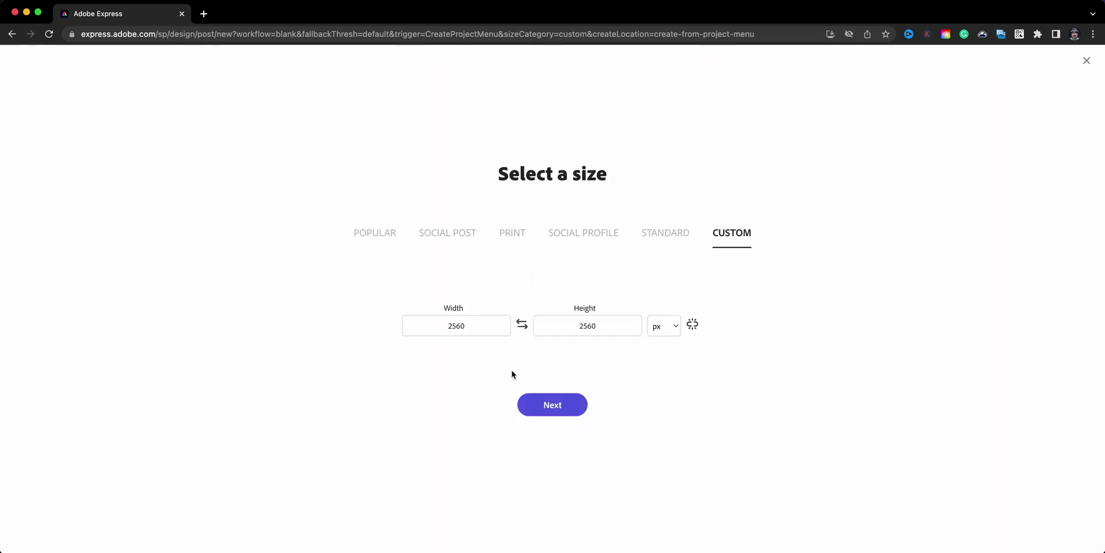
left_click(541, 405)
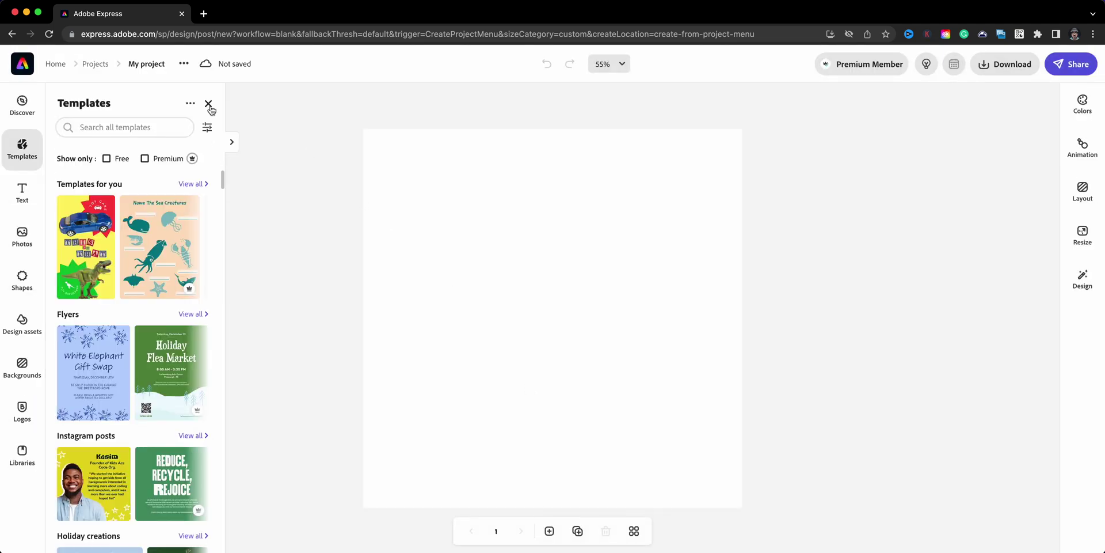
left_click(208, 104)
Fill the page background with the solid dark blue #326996 swatch
left_click(517, 210)
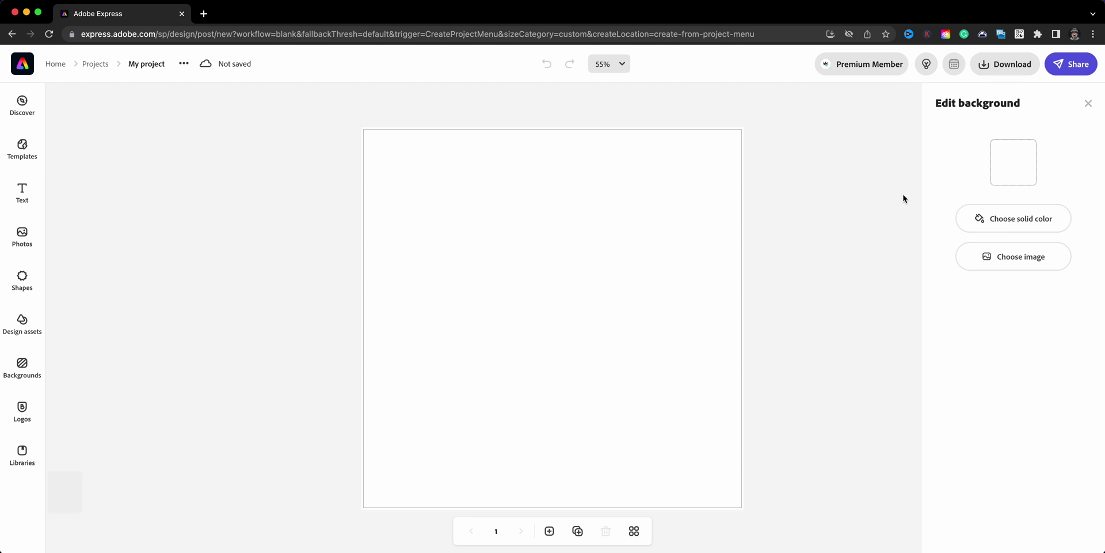
left_click(1009, 218)
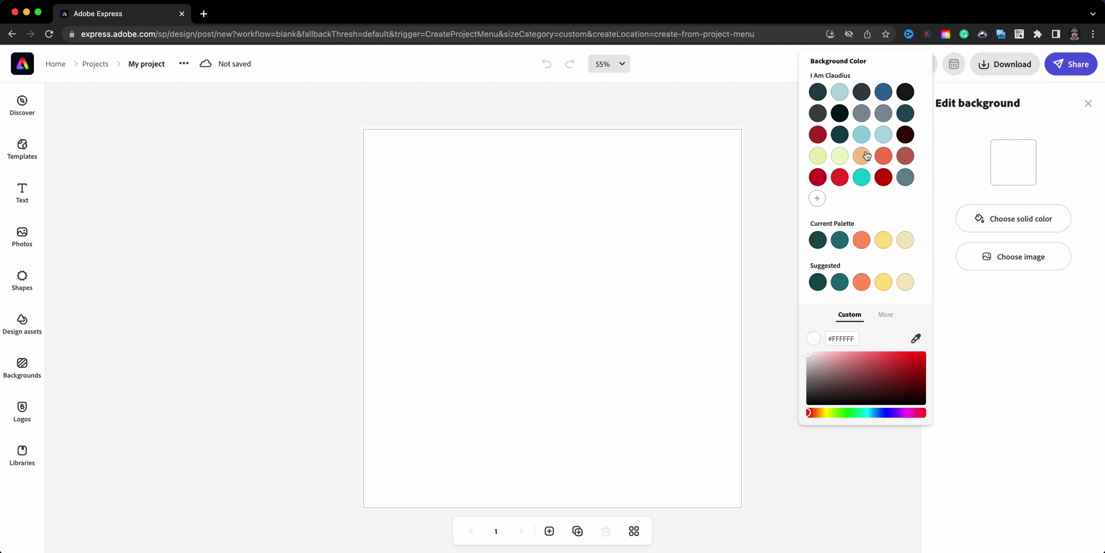
left_click(880, 95)
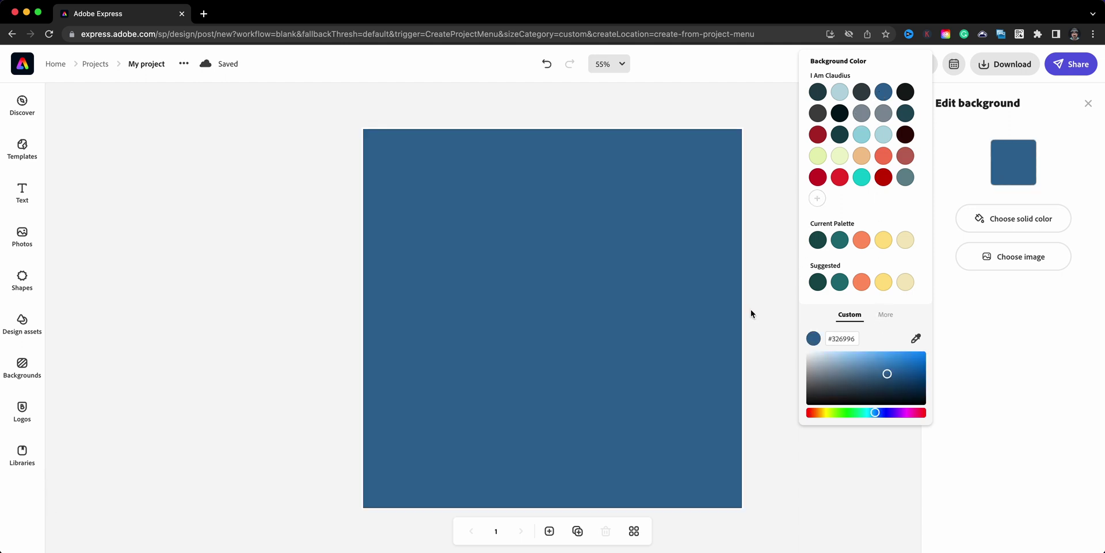
left_click(247, 249)
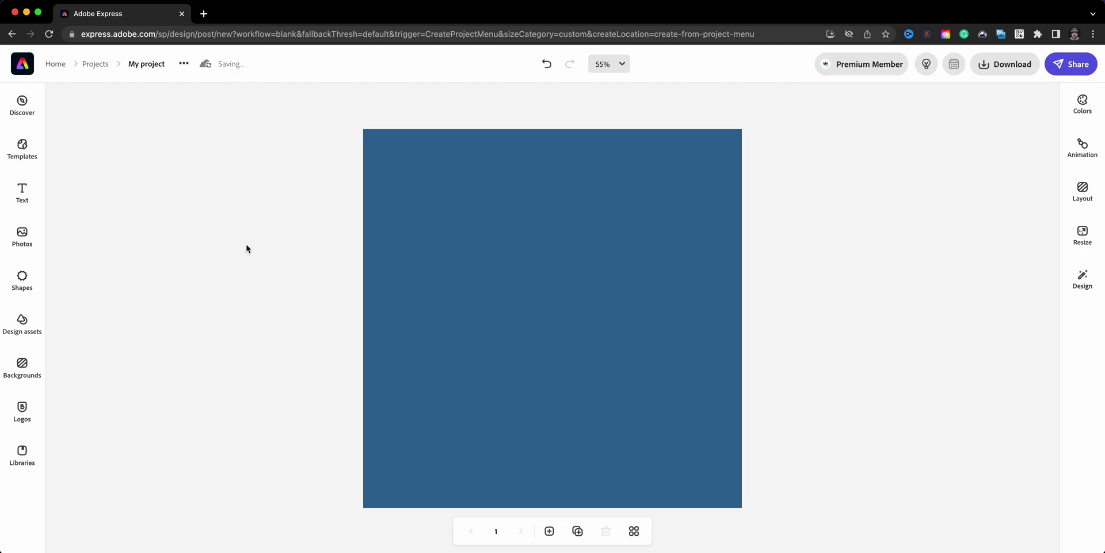
Add a text box reading CLAUDIO and enlarge it
left_click(35, 192)
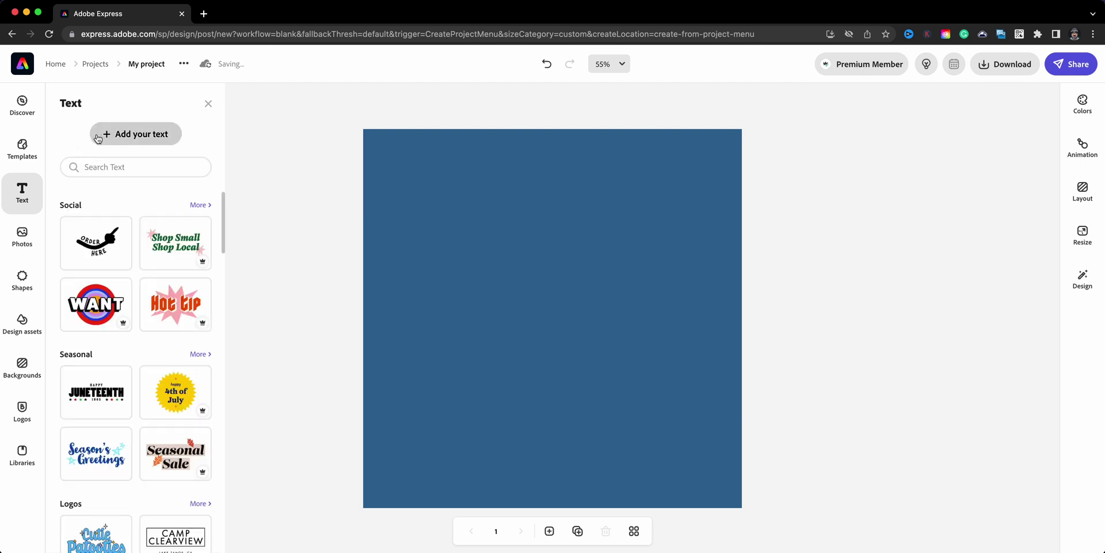
left_click(98, 138)
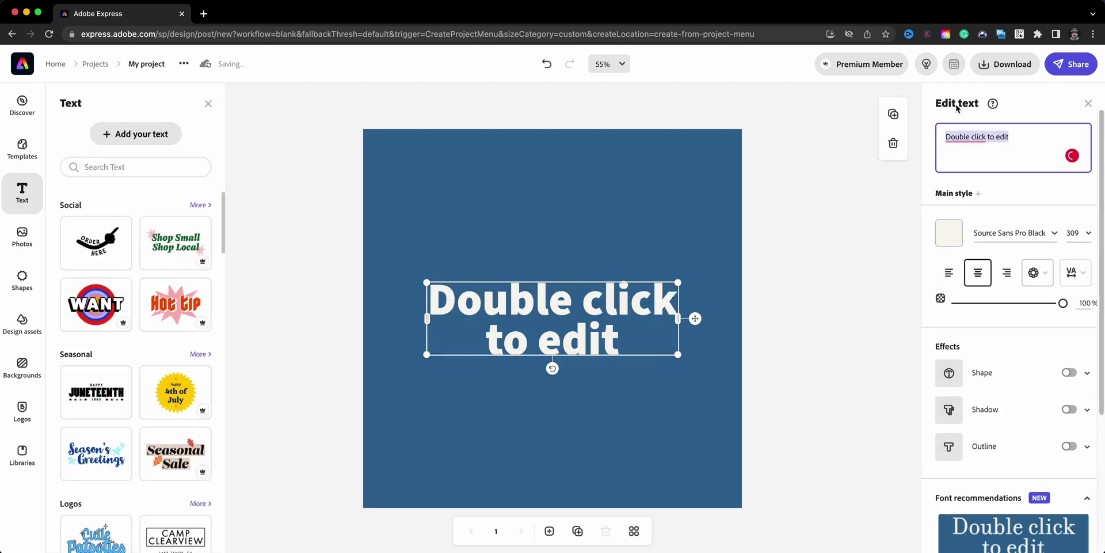
type("CLAUDIO")
left_click_drag(646, 301, 741, 236)
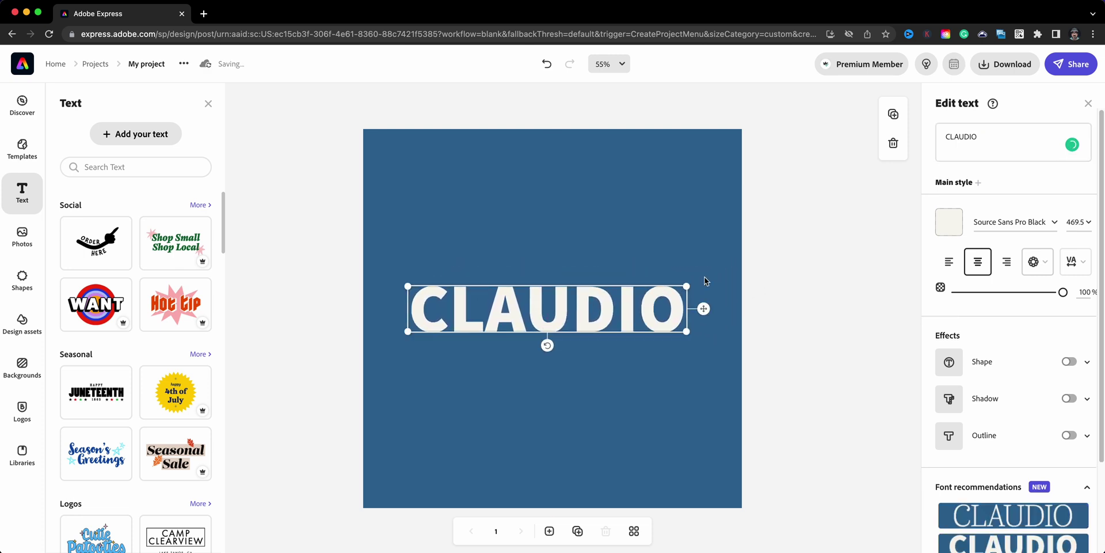
Make CLAUDIO pure white and enlarge it to span most of the page width
left_click(949, 222)
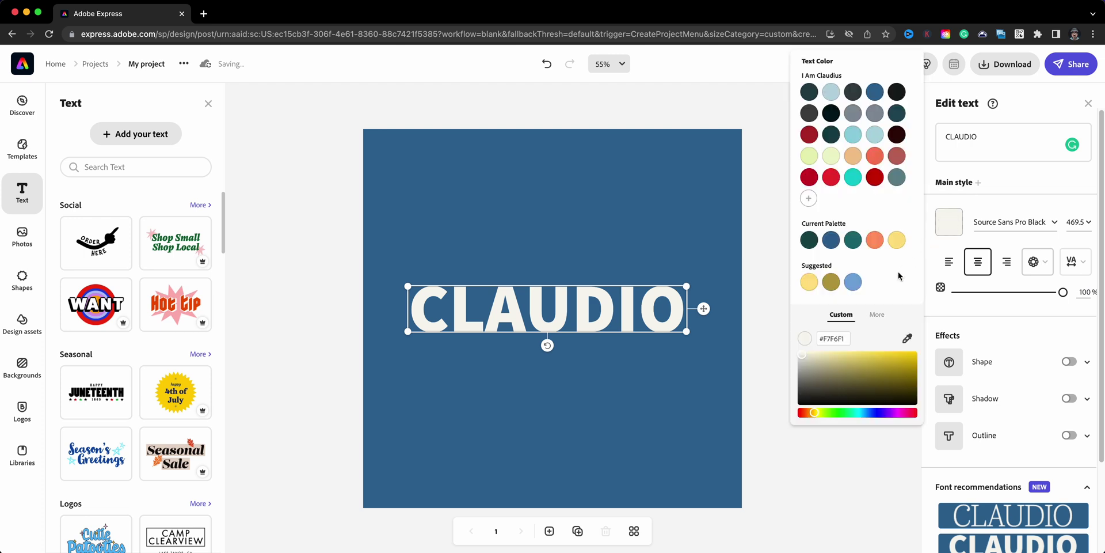
left_click(878, 313)
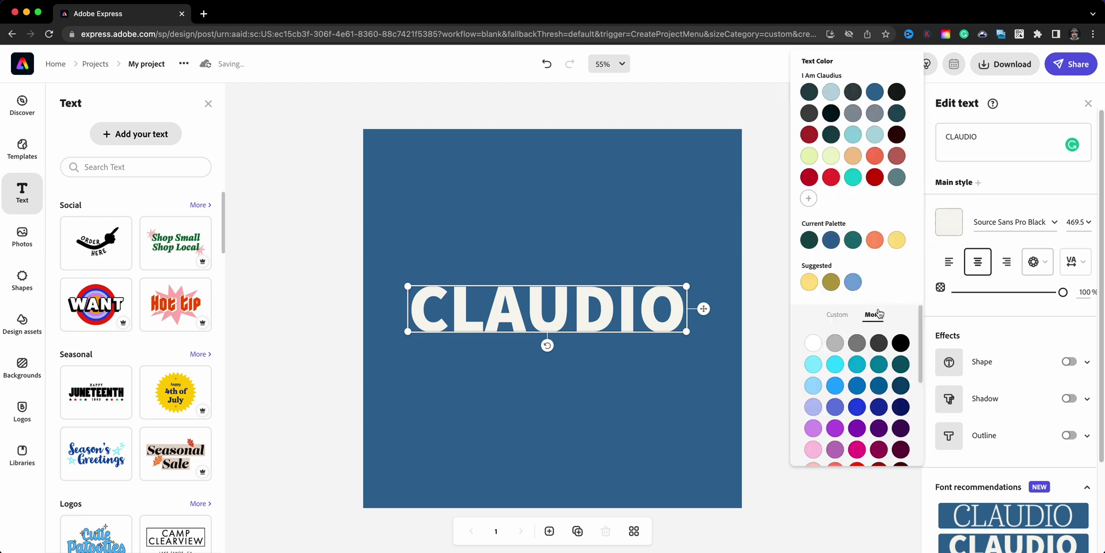
left_click(807, 338)
left_click_drag(687, 286, 697, 313)
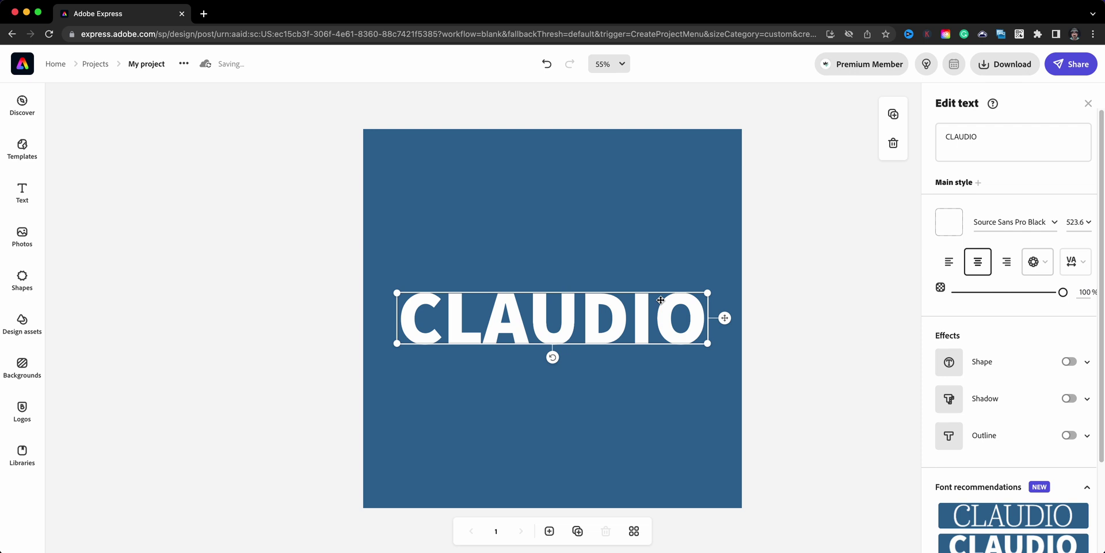
Duplicate CLAUDIO and centre the copy beneath the original near the page top
left_click(888, 119)
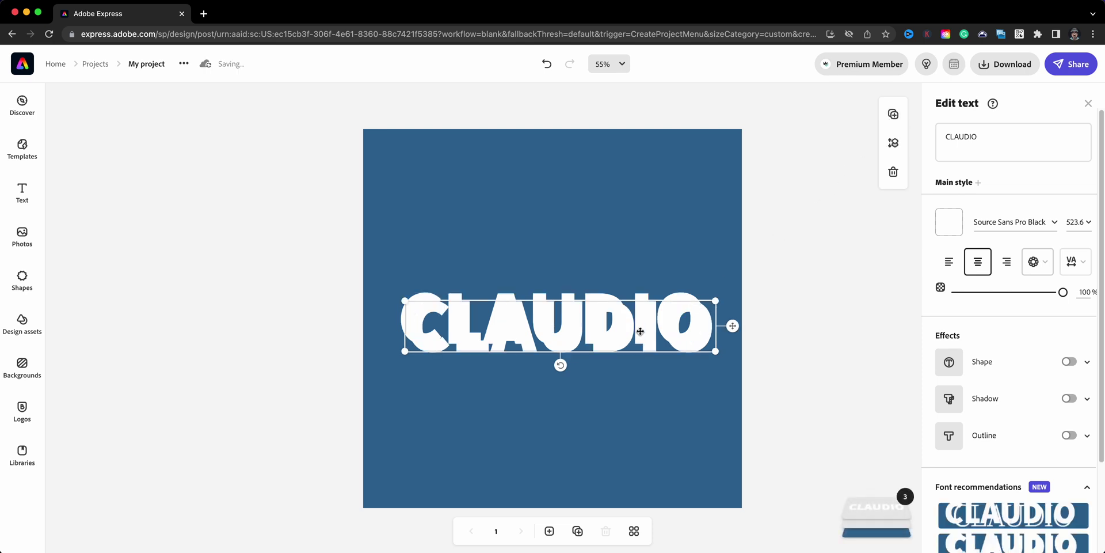
left_click_drag(640, 333, 634, 223)
left_click_drag(632, 381, 632, 340)
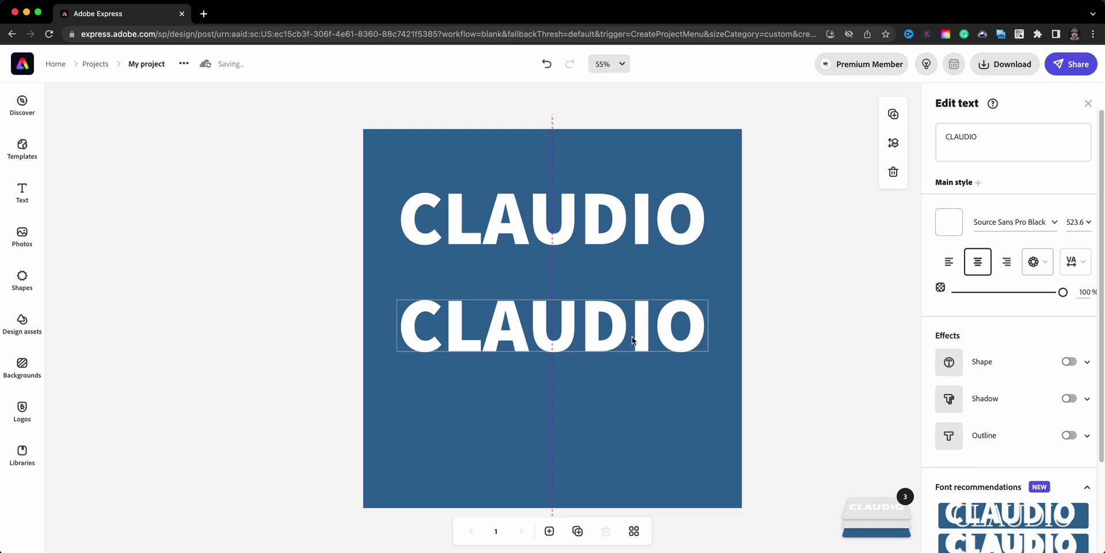
left_click_drag(632, 340, 632, 339)
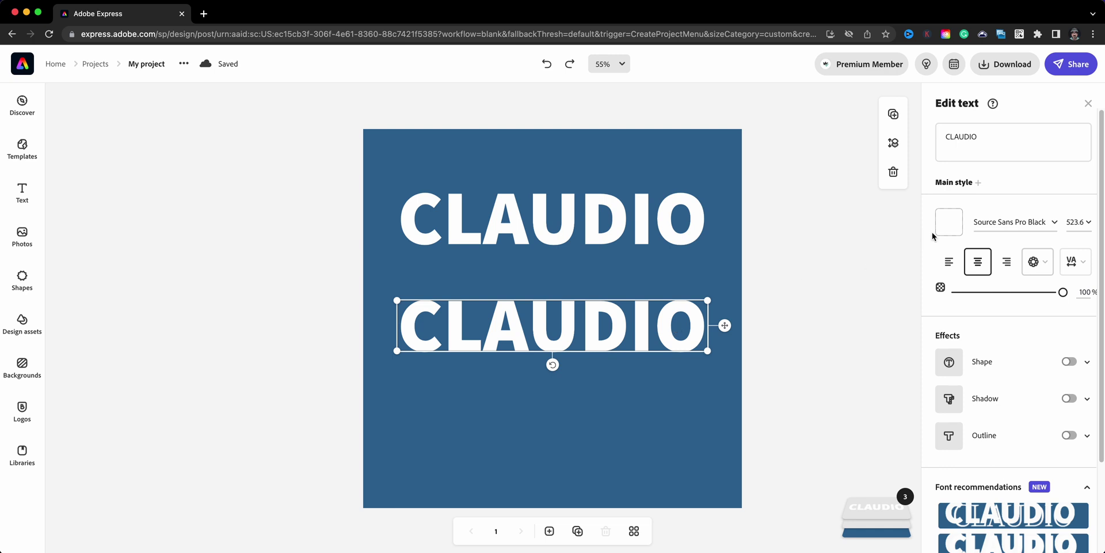
Colour the lower CLAUDIO red #EA2E2E, then duplicate the red copy
left_click(949, 225)
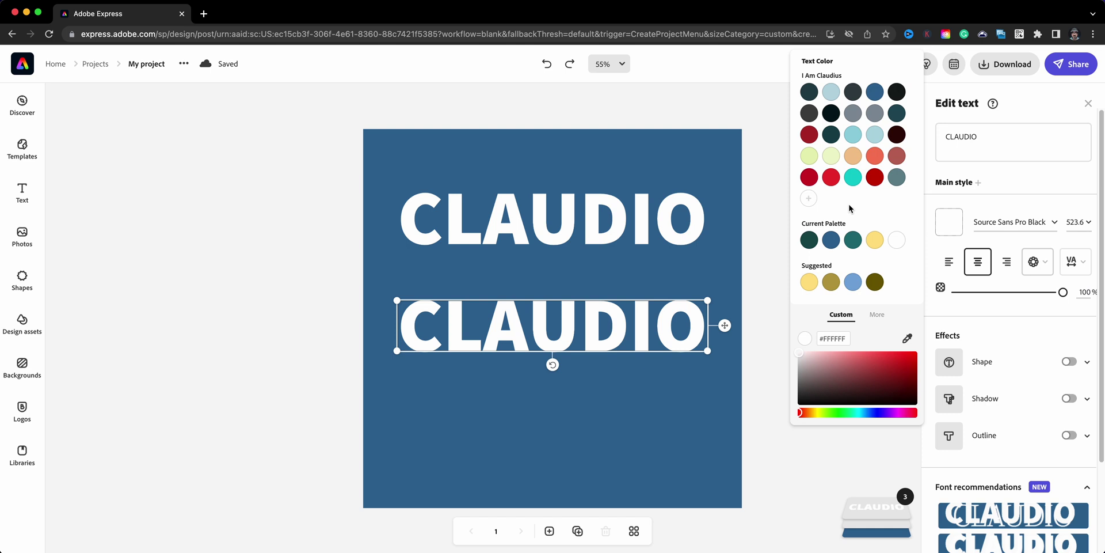
left_click(832, 179)
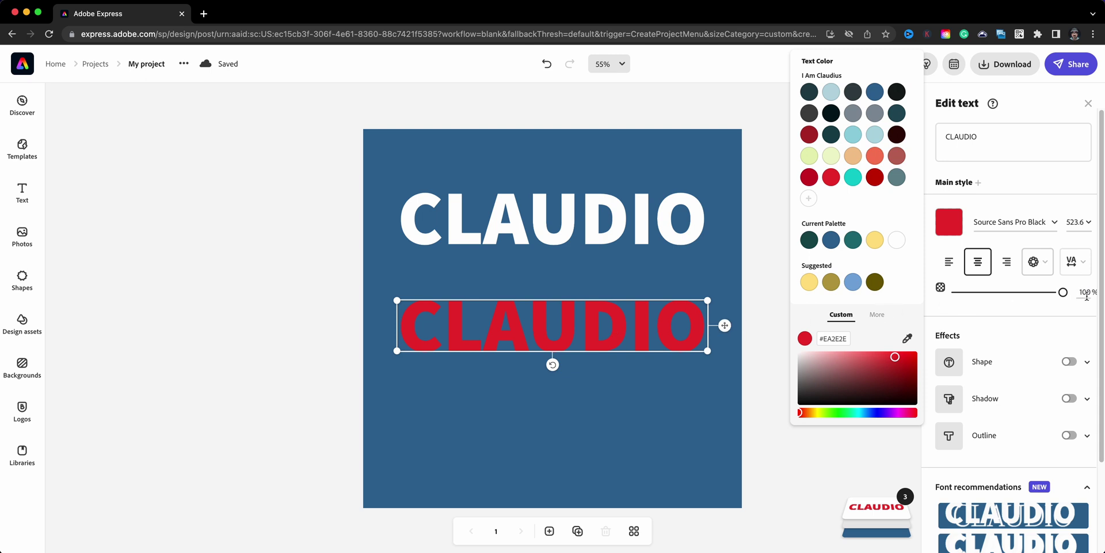
left_click(760, 266)
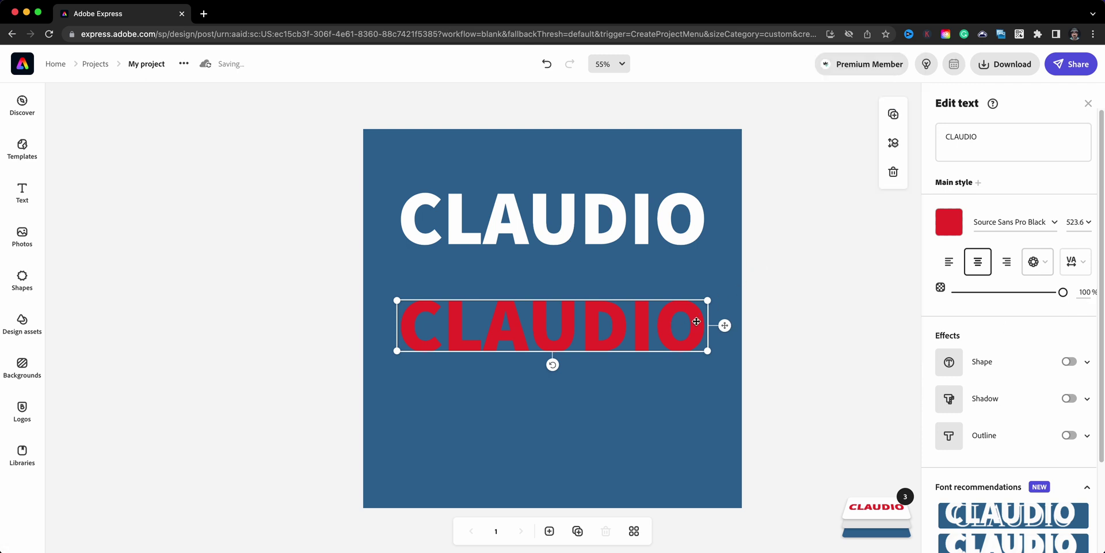
left_click(894, 115)
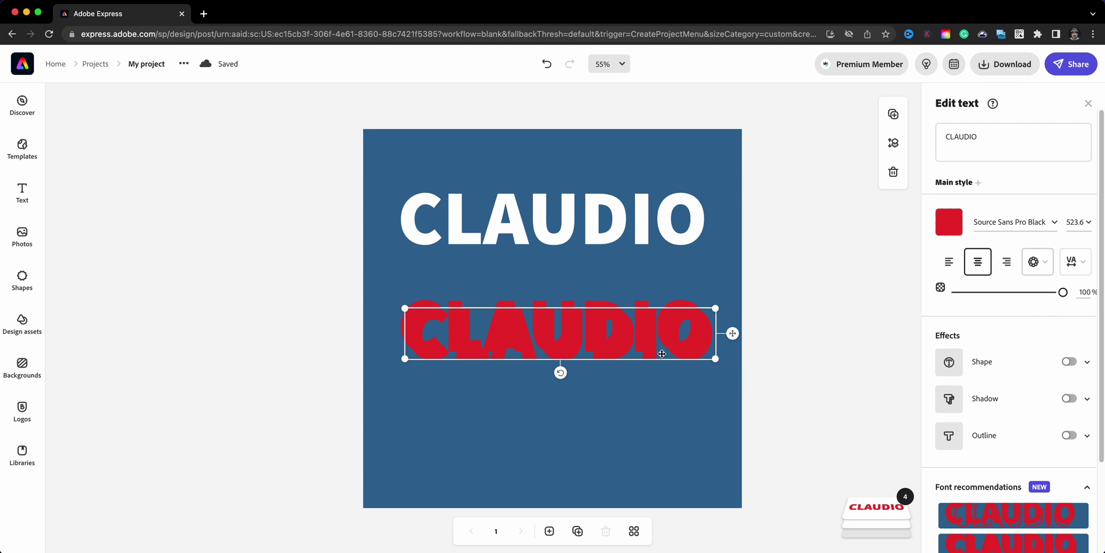
Zoom to 100%, set the red copy to 80% opacity, and move it one layer down
key("super+equal")
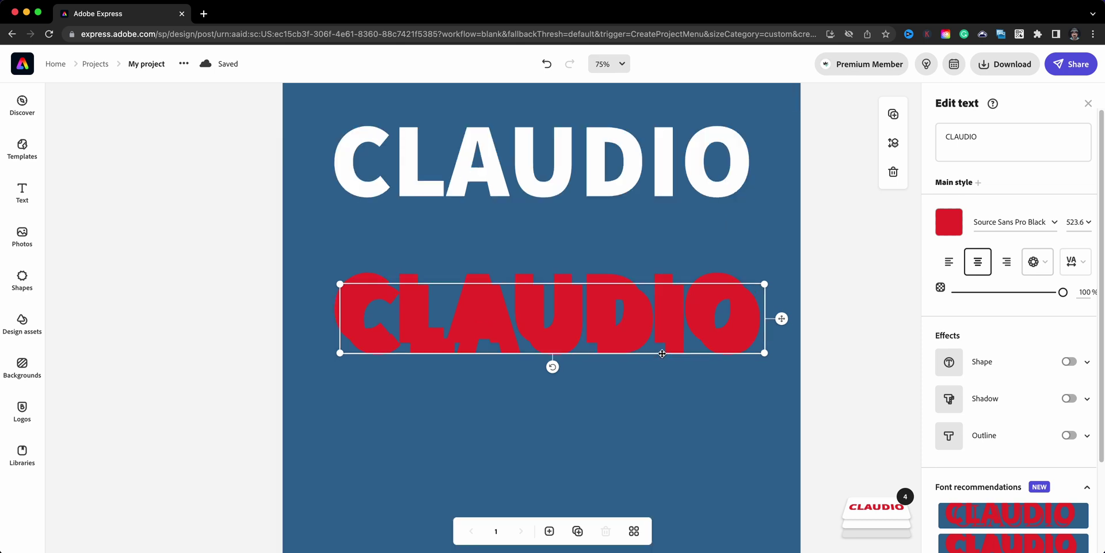
key("super+equal")
left_click_drag(632, 385, 575, 387)
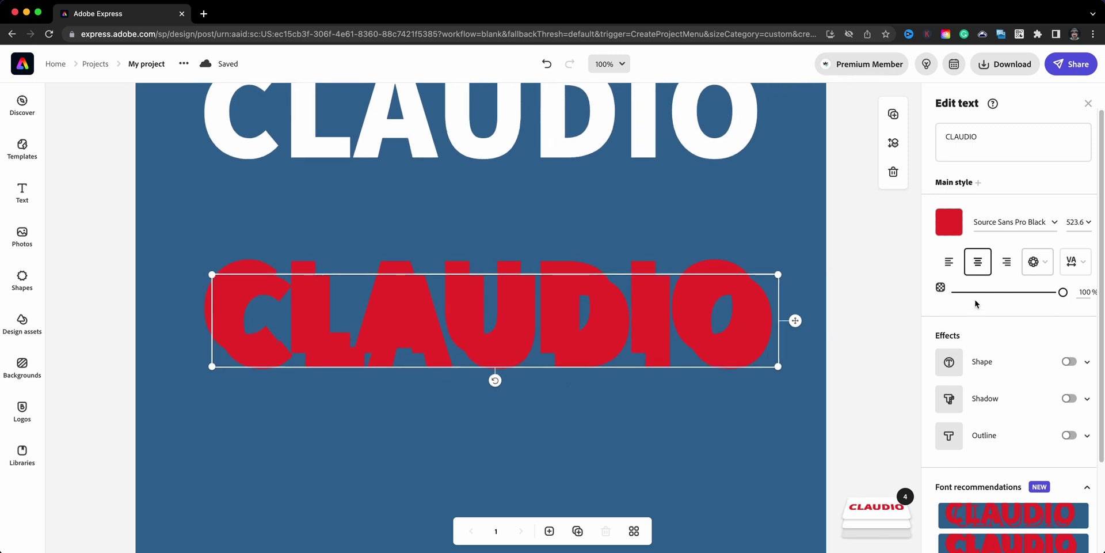
left_click(1082, 292)
type("80")
key("Return")
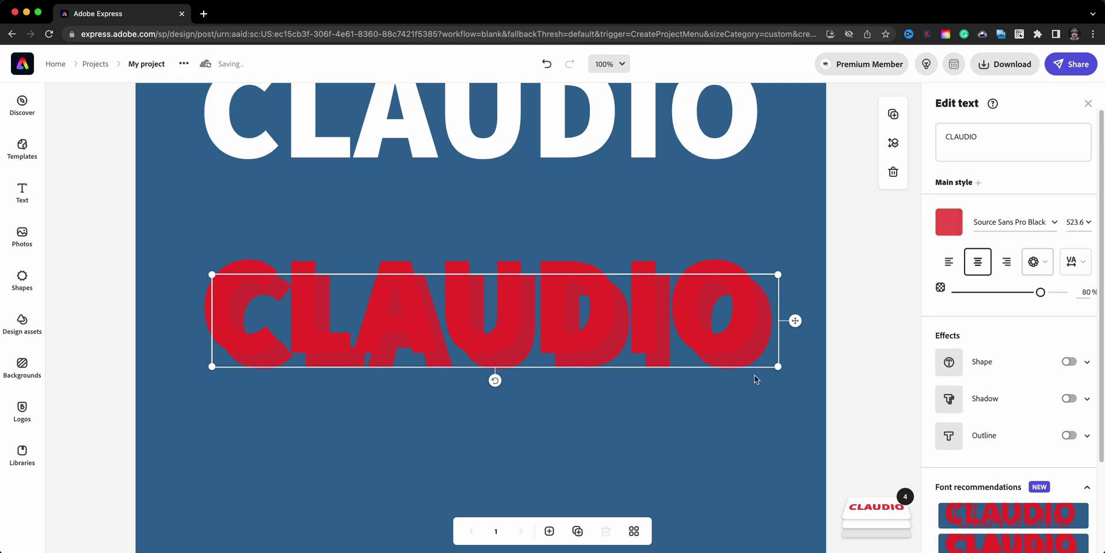
left_click(877, 514)
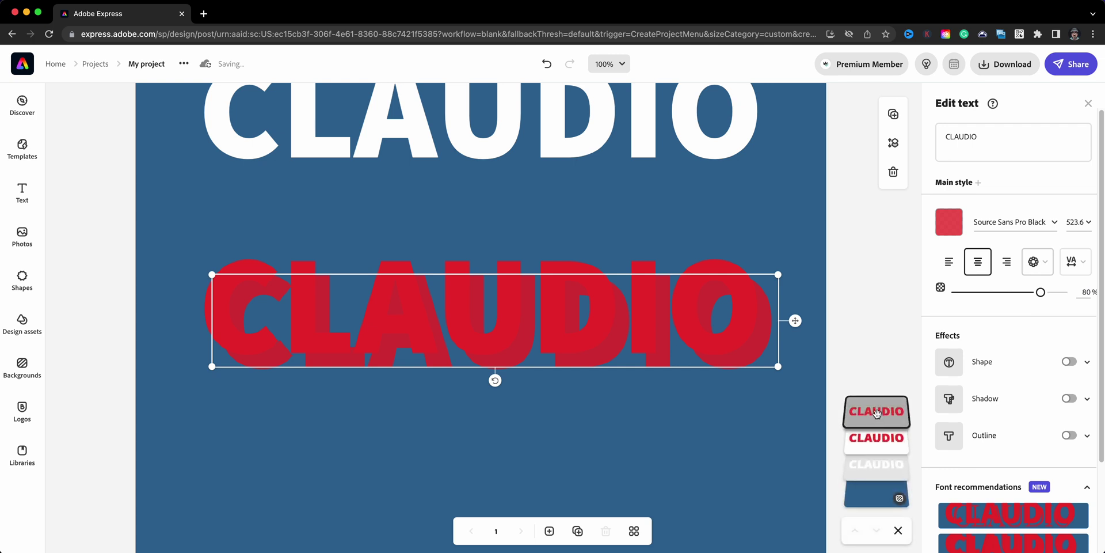
left_click_drag(876, 412, 872, 424)
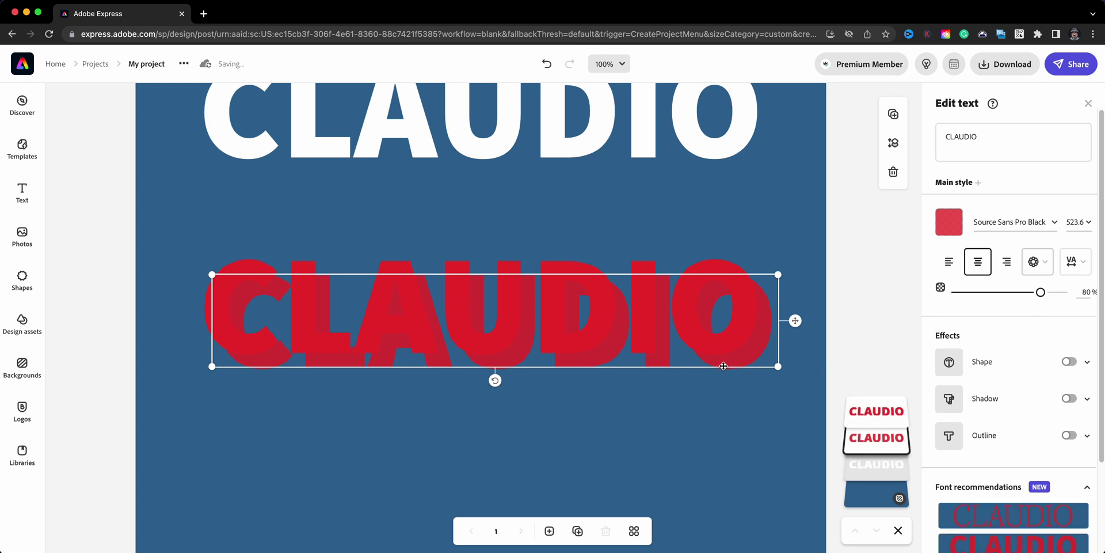
Nudge the 80% red copy a few steps up and left with the arrow keys
key("Left")
key("Left")
key("Left")
key("Left")
key("Left")
key("Up")
key("Up")
key("Up")
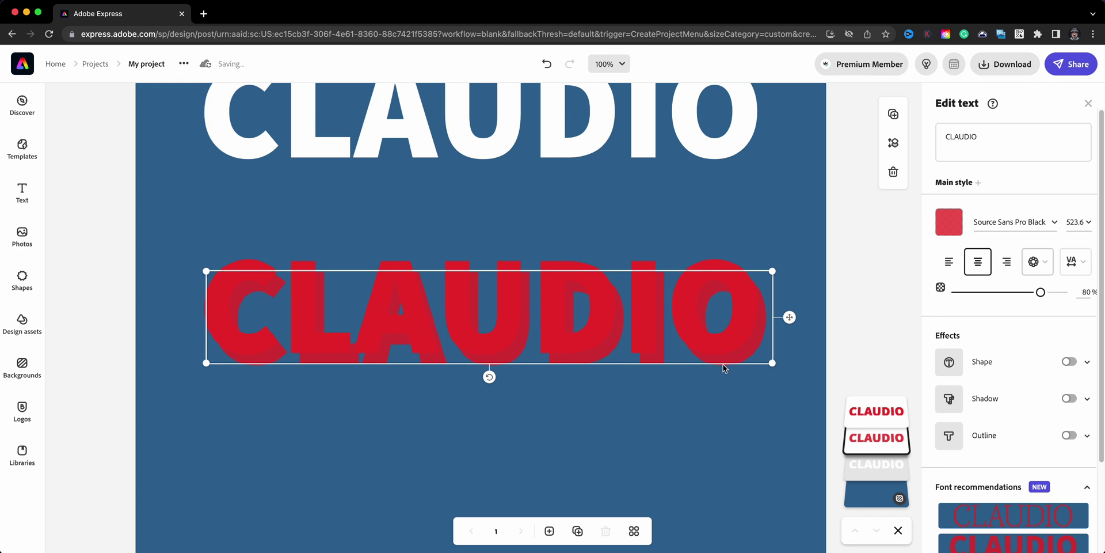
key("Up")
key("Left")
key("Left")
key("Left")
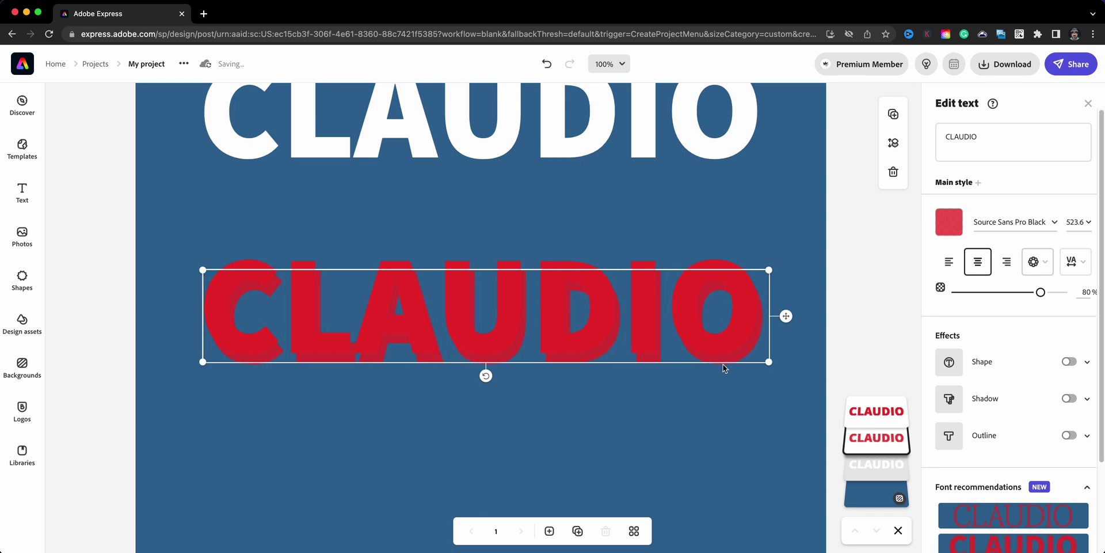
key("Right")
key("Up")
key("Up")
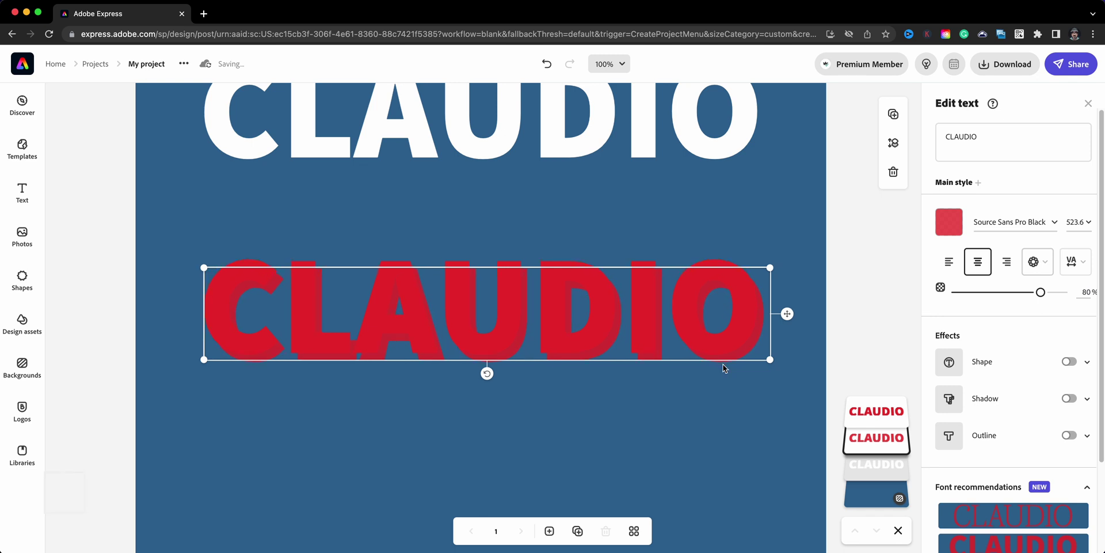
key("Up")
key("Left")
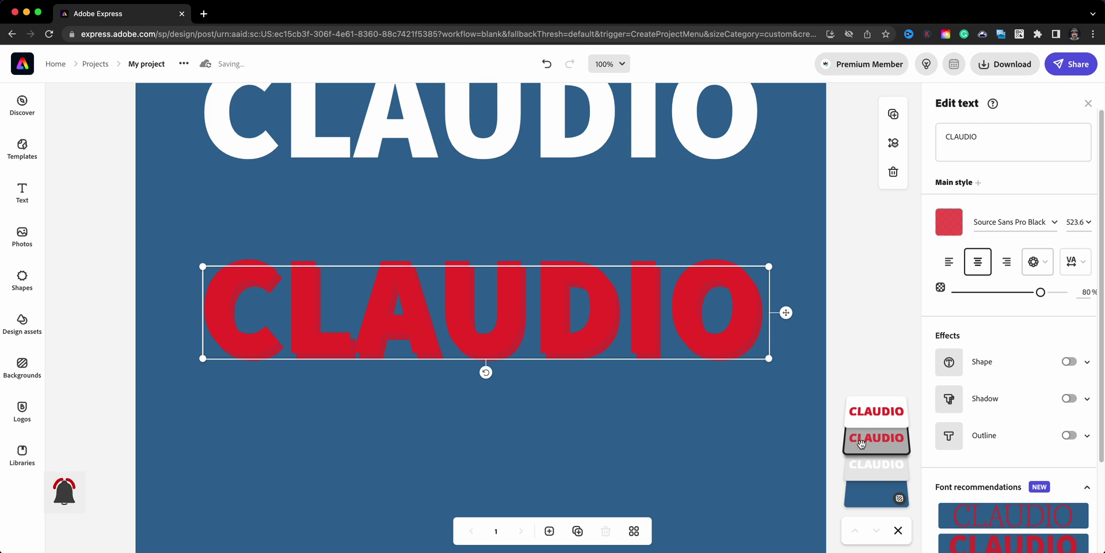
Duplicate the red CLAUDIO and move the new copy to the top of the layers
left_click(889, 115)
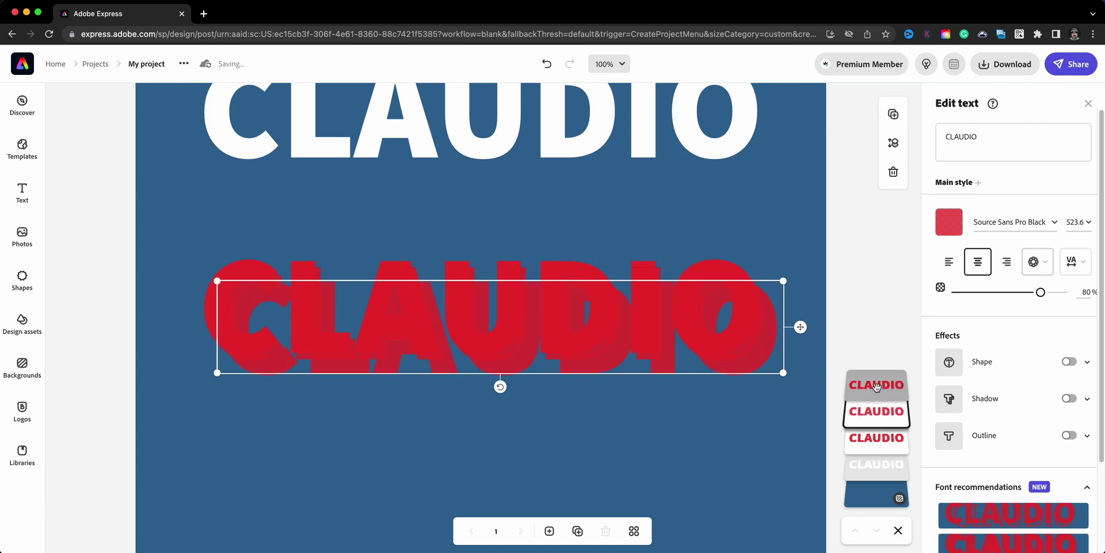
left_click_drag(876, 386, 876, 445)
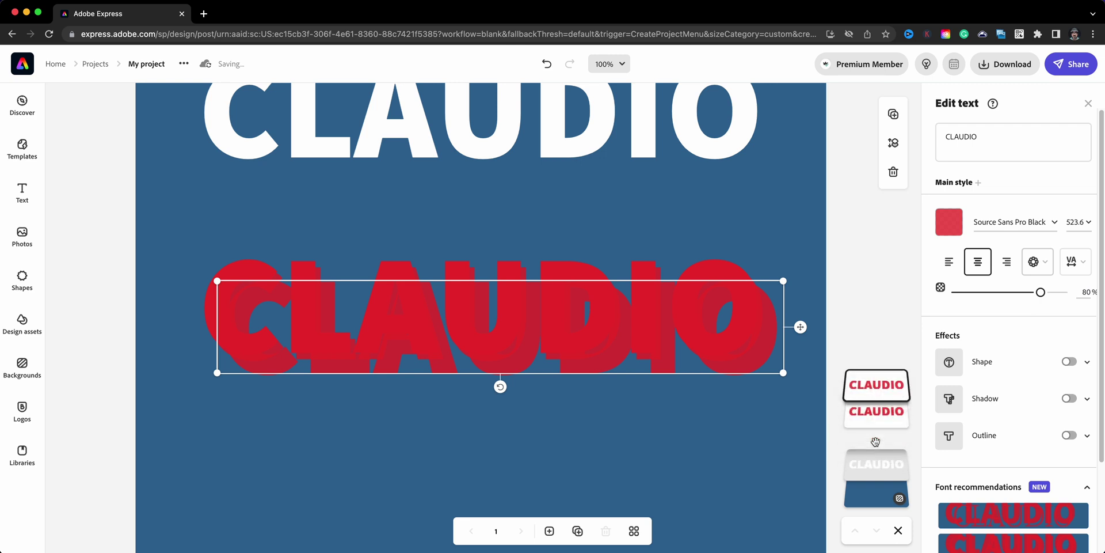
left_click_drag(876, 445, 867, 409)
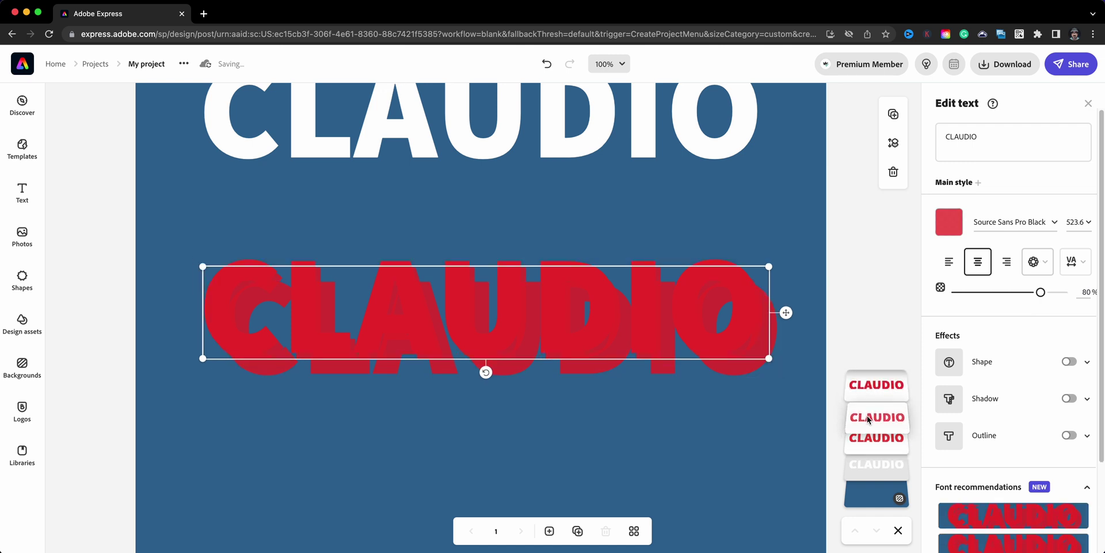
Set one red copy to 60% opacity and nudge it left and up
left_click(875, 385)
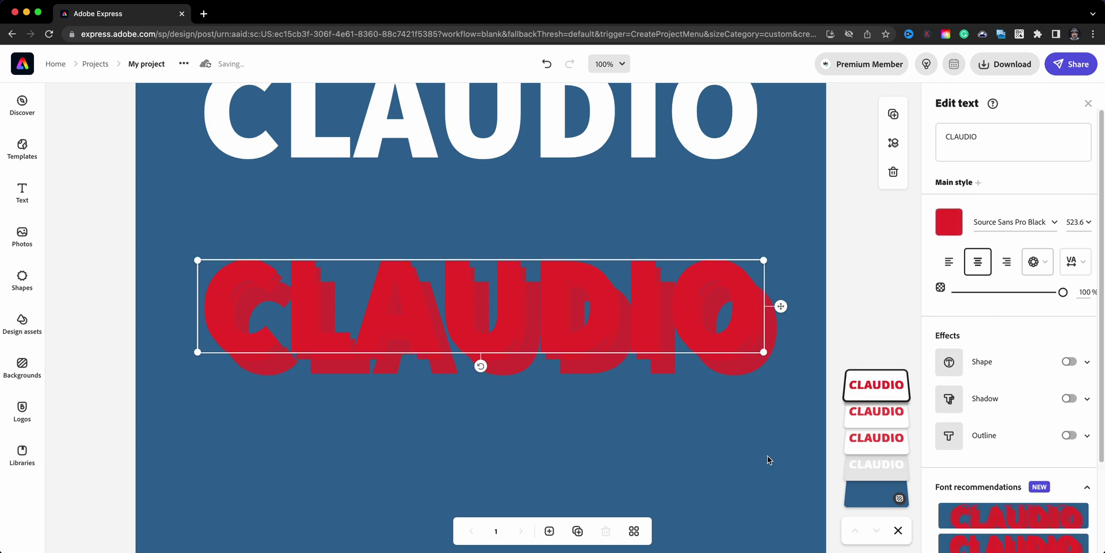
left_click(859, 420)
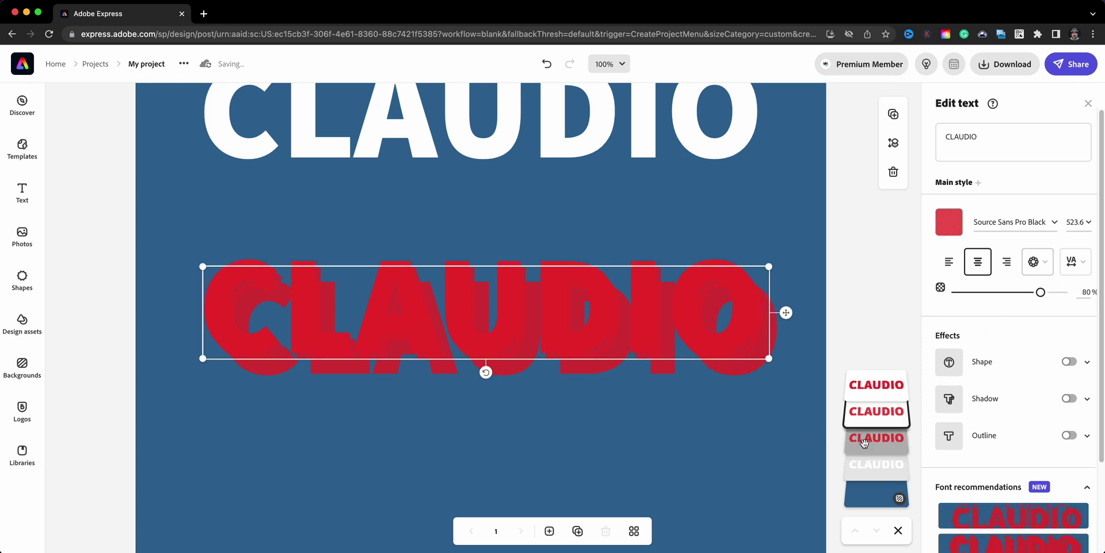
left_click(862, 438)
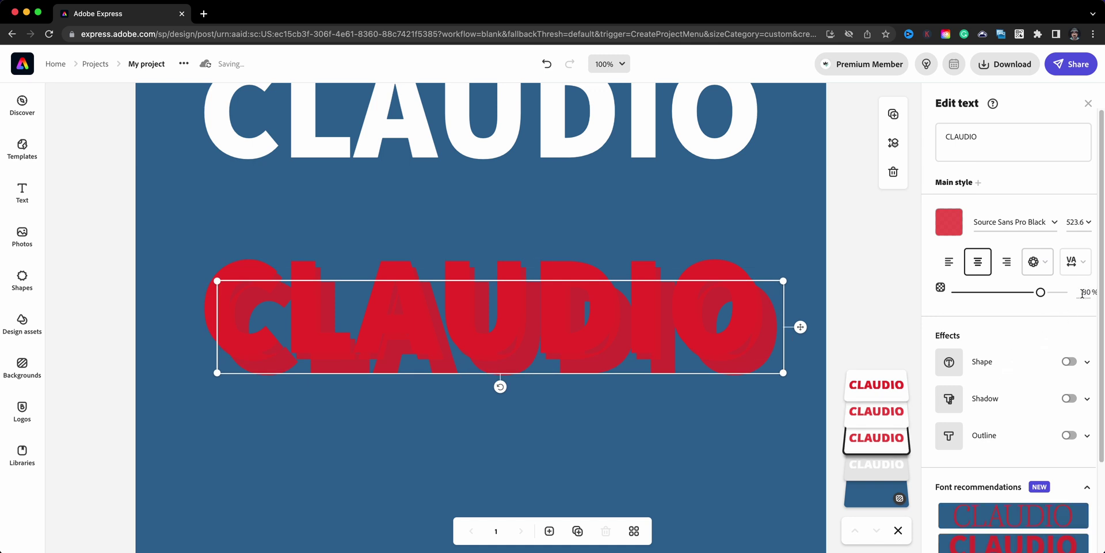
left_click_drag(1082, 294, 1093, 294)
type("60")
key("Return")
key("Left")
key("Left")
key("Left")
key("Left")
key("Left")
key("Left")
key("Left")
key("Left")
key("Left")
key("Left")
key("Left")
key("Left")
key("Left")
key("Left")
key("Left")
key("Left")
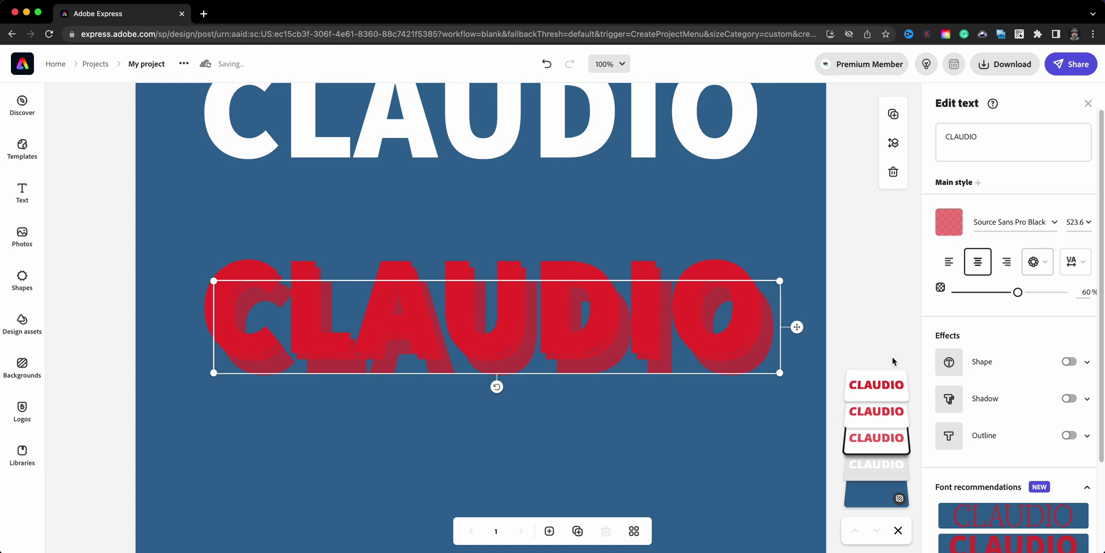
key("Up")
key("Up")
key("Up")
key("Up")
key("Up")
key("Up")
key("Up")
key("Up")
key("Up")
key("Up")
key("Up")
key("Up")
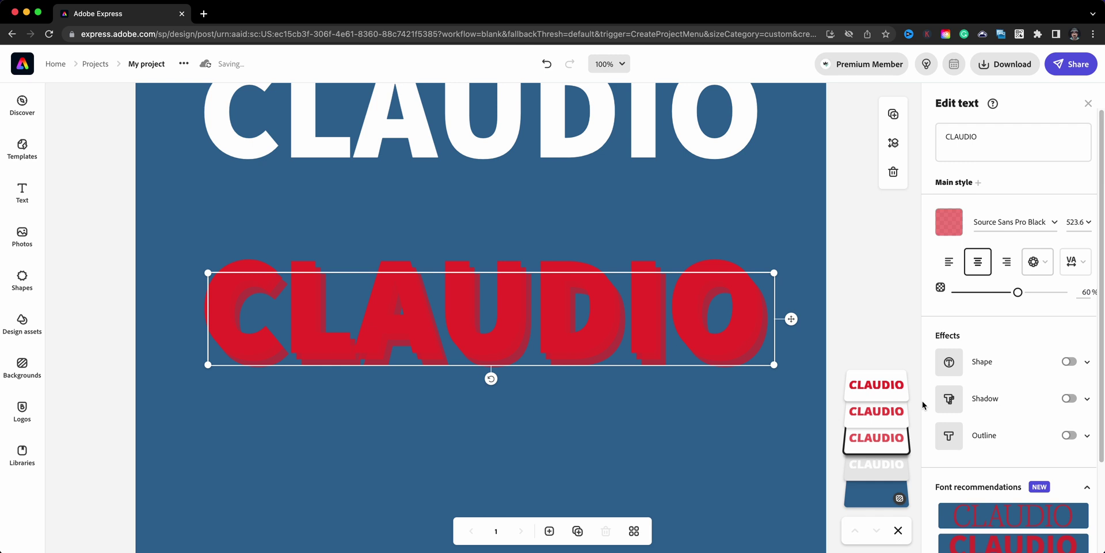
Add another red CLAUDIO copy and set it to 40% opacity
left_click(909, 437)
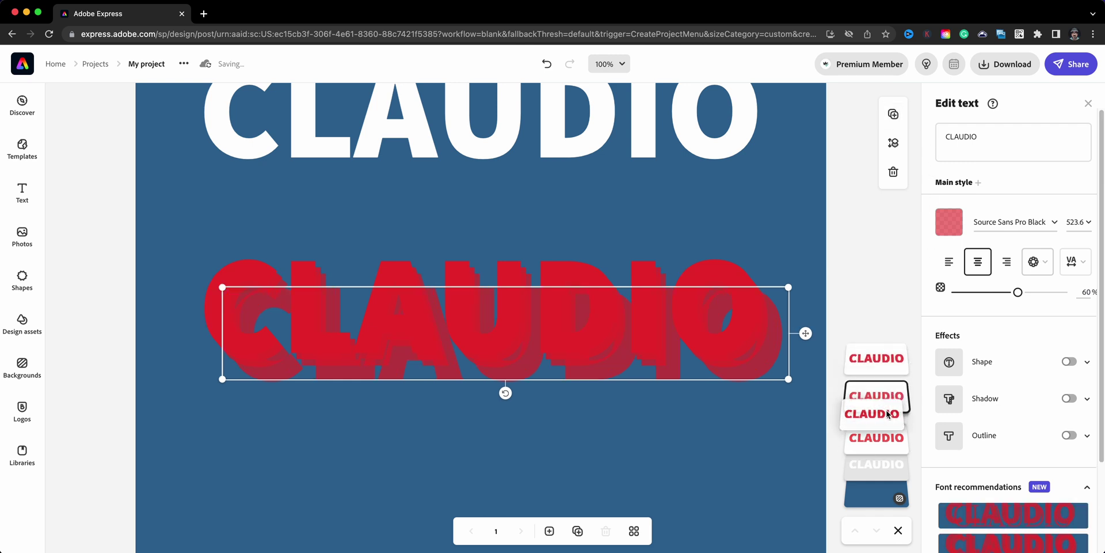
left_click(892, 441)
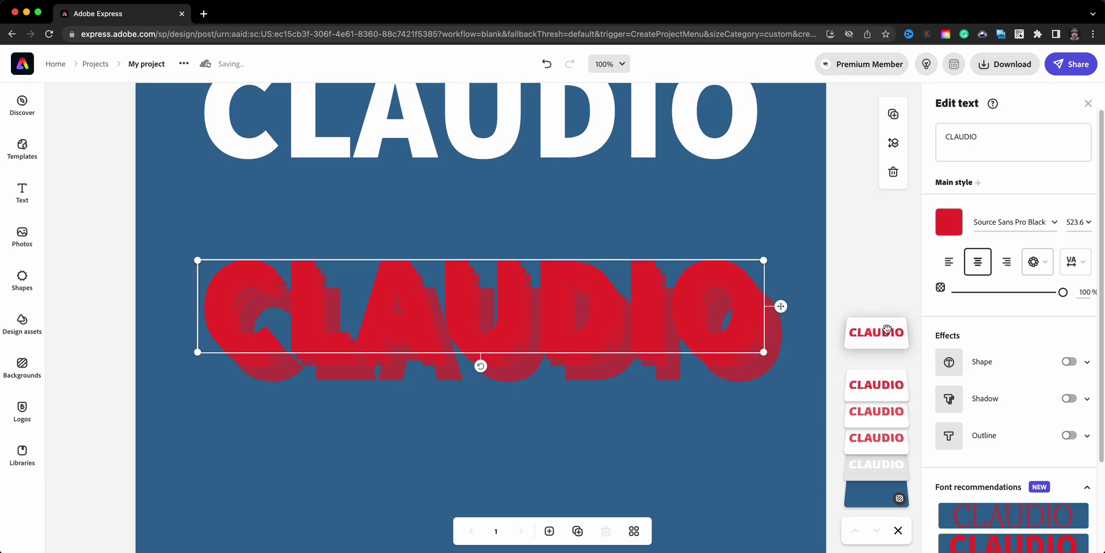
left_click(884, 411)
left_click(881, 440)
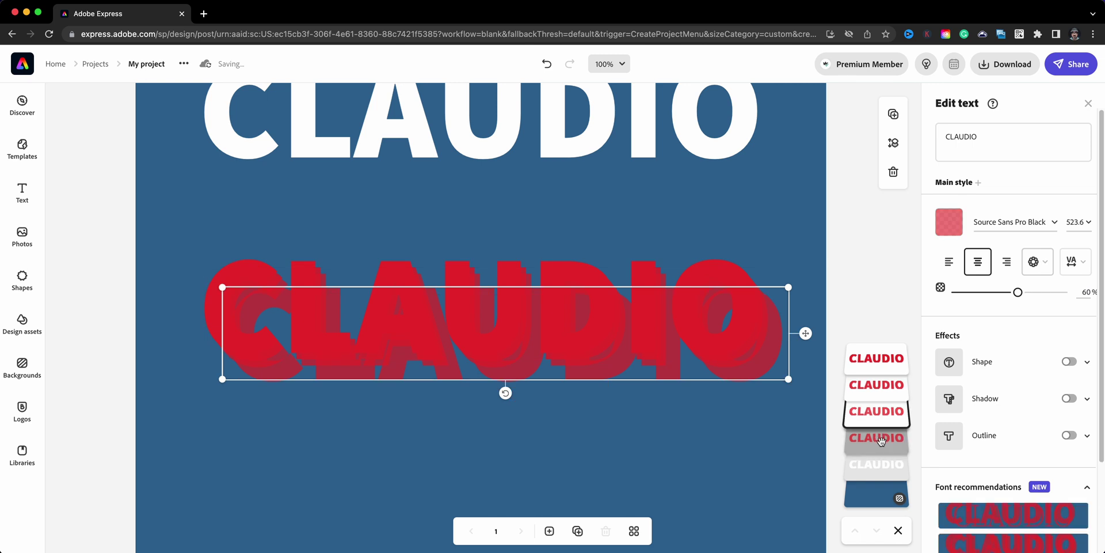
double_click(1087, 293)
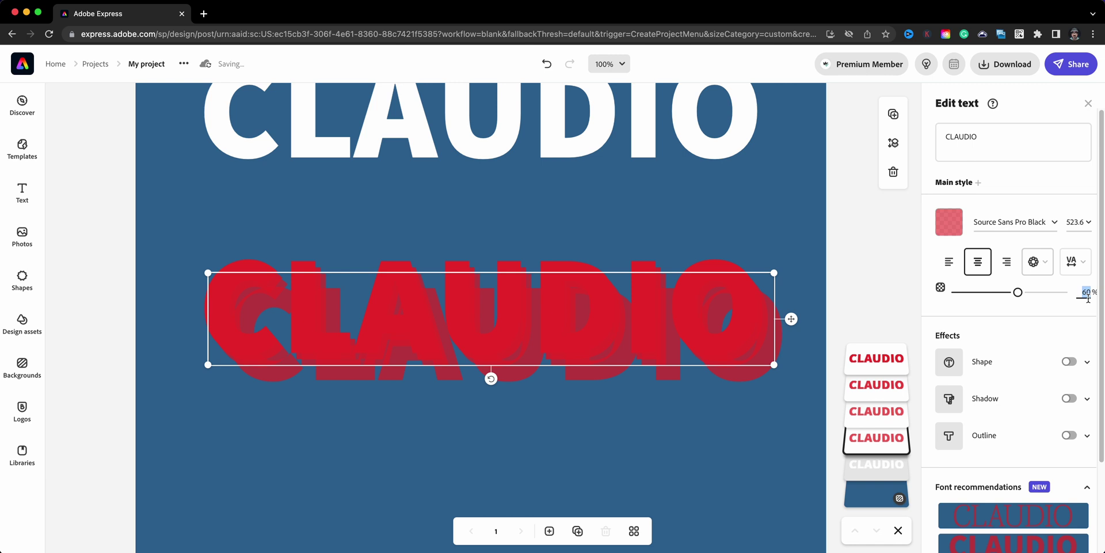
type("40")
left_click(968, 340)
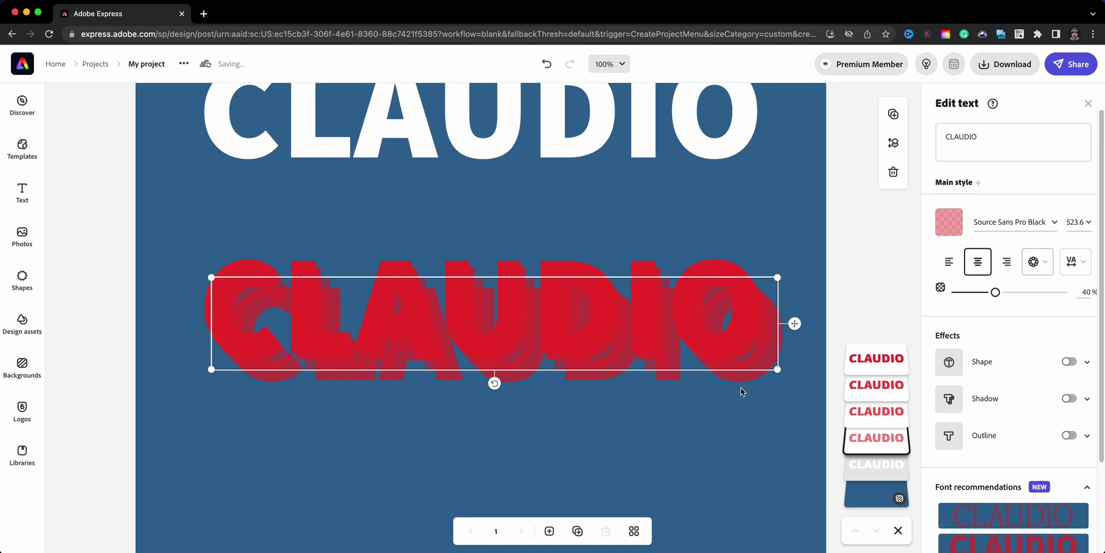
left_click(874, 361)
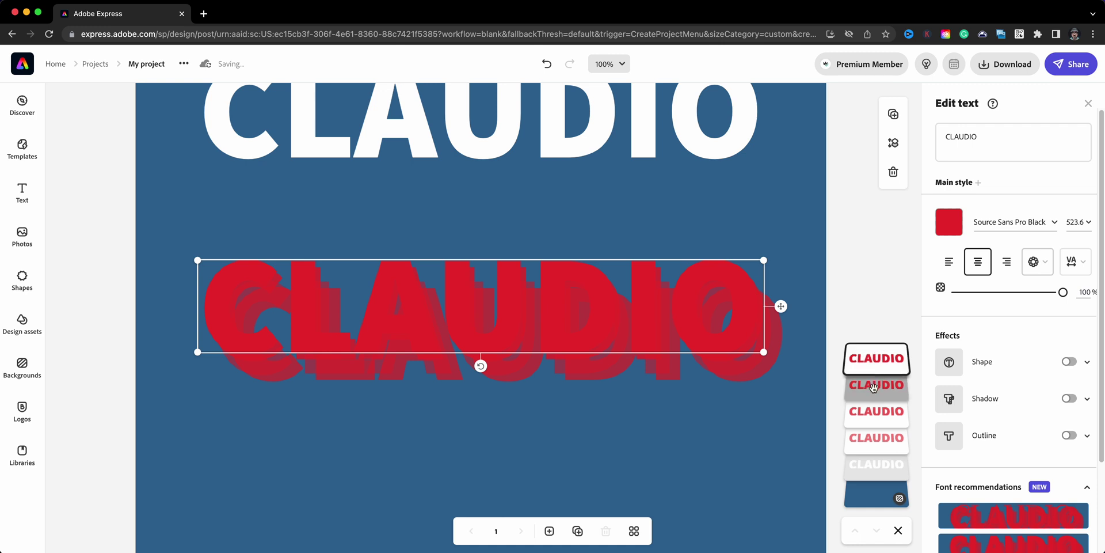
left_click(873, 387)
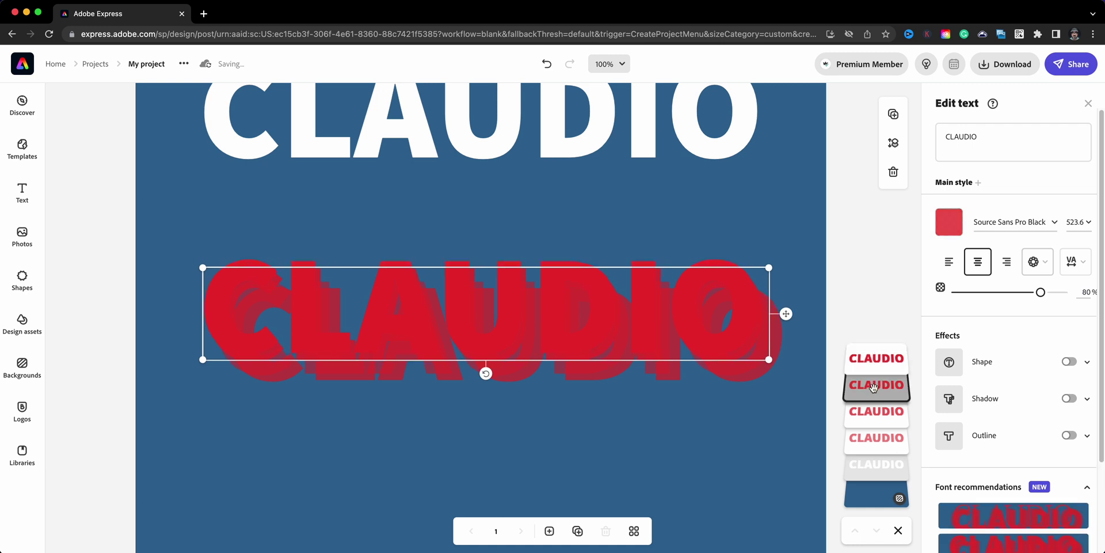
left_click(874, 413)
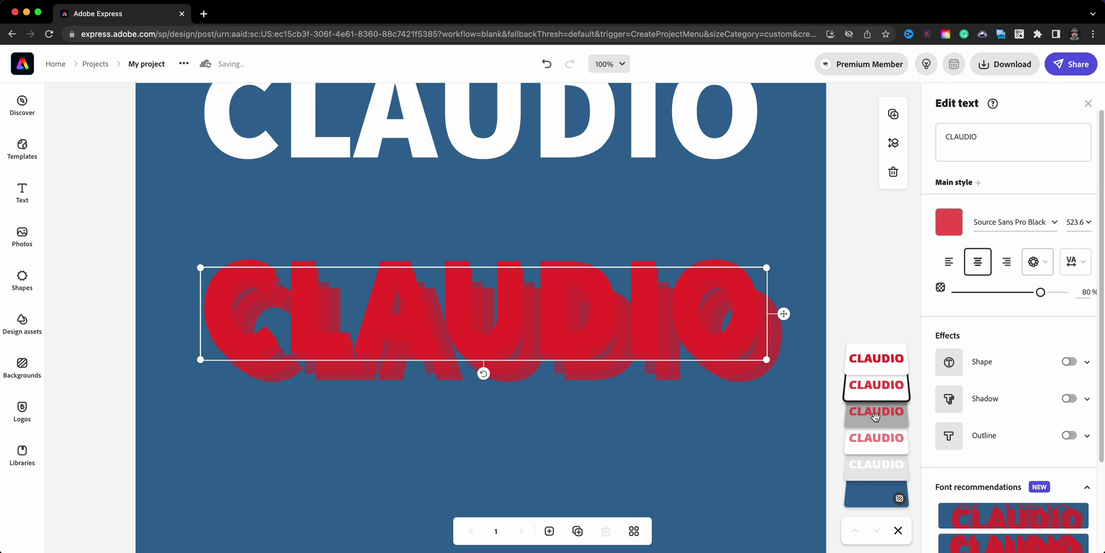
left_click(873, 437)
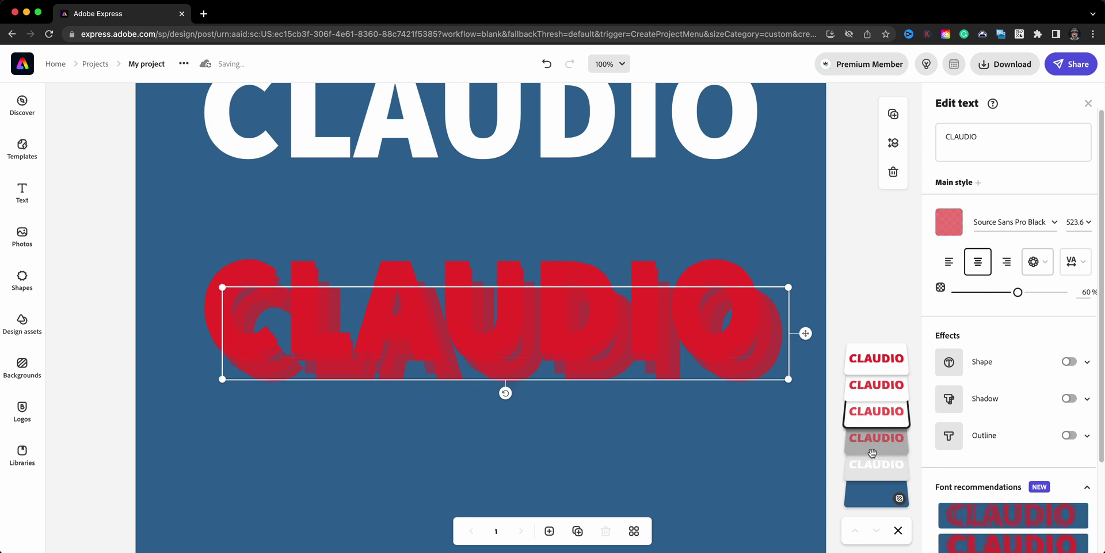
left_click(875, 411)
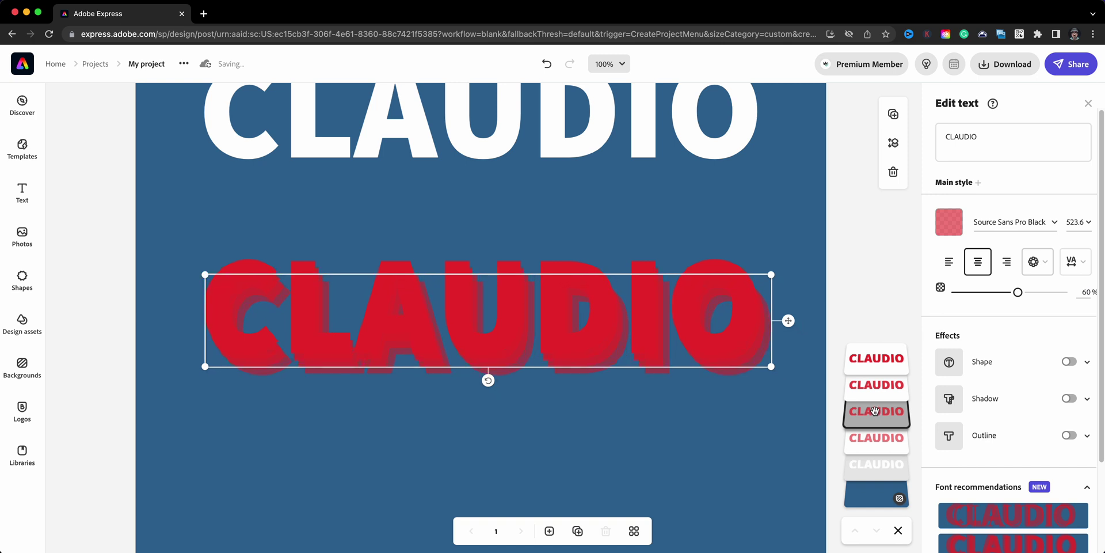
left_click(897, 445)
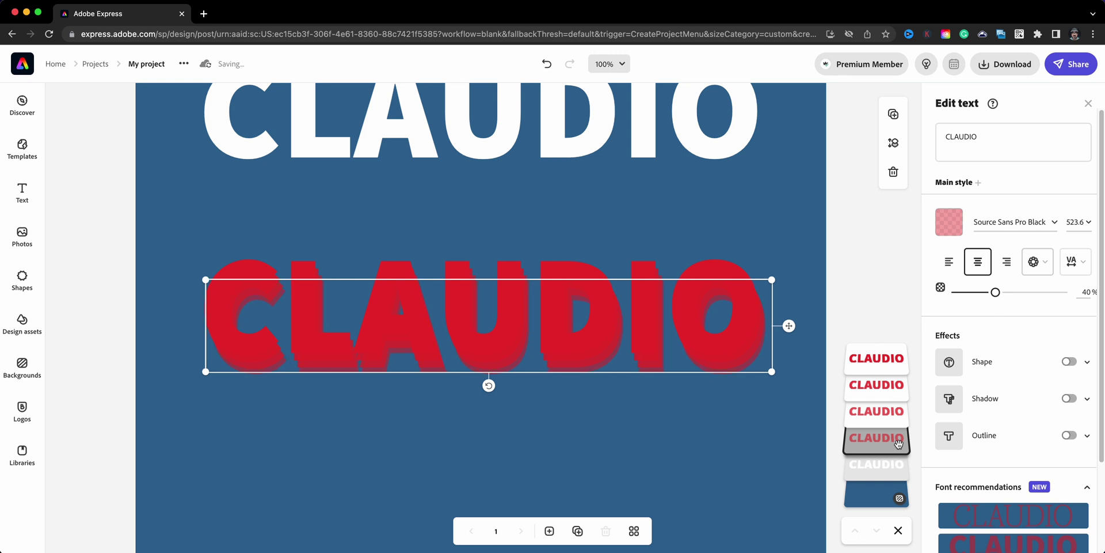
Bring the white CLAUDIO to the front, place it over the red copies, then select them
left_click_drag(677, 133, 683, 298)
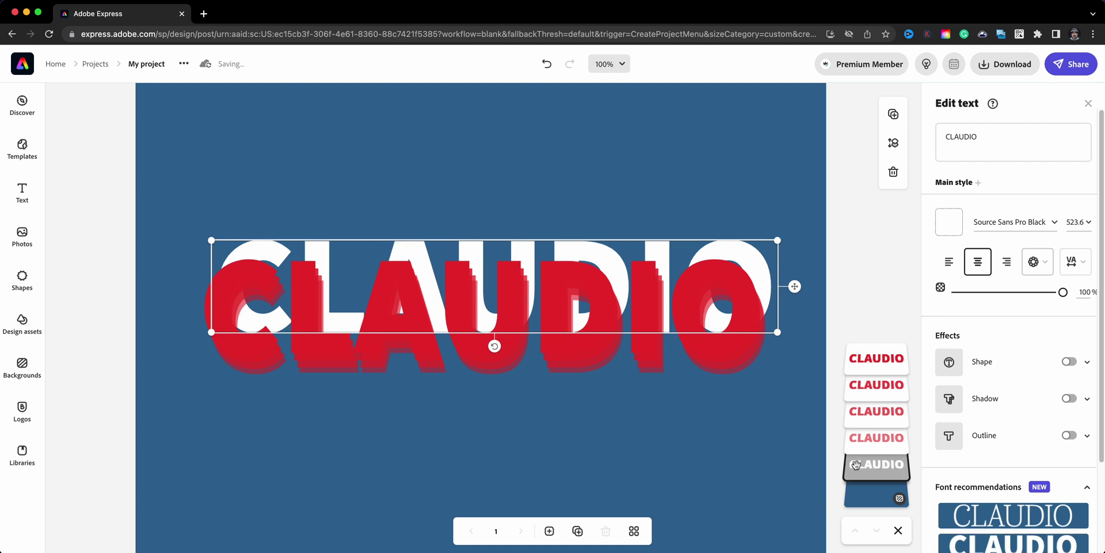
left_click_drag(854, 467, 858, 353)
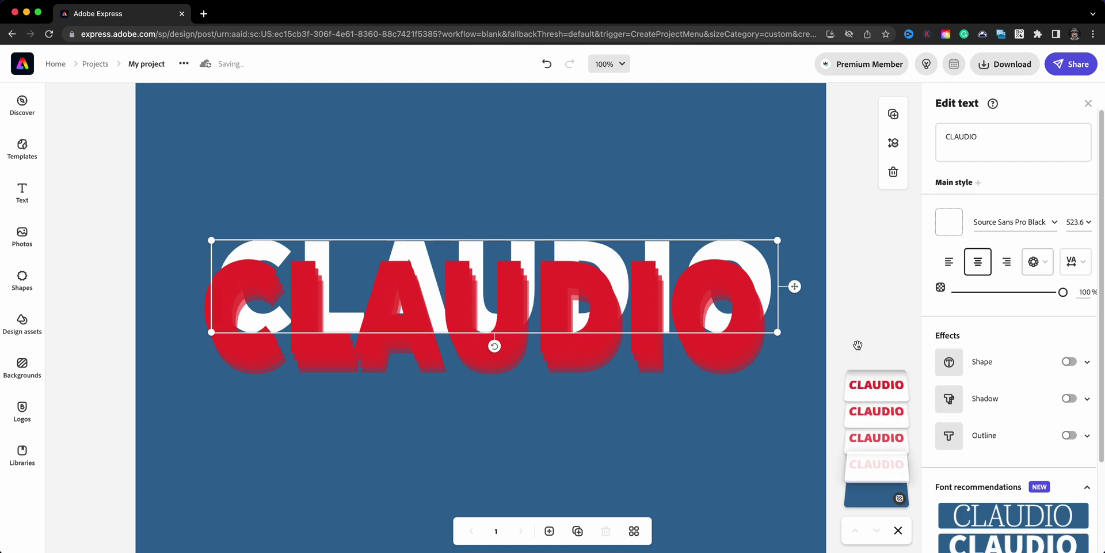
left_click_drag(709, 302, 669, 257)
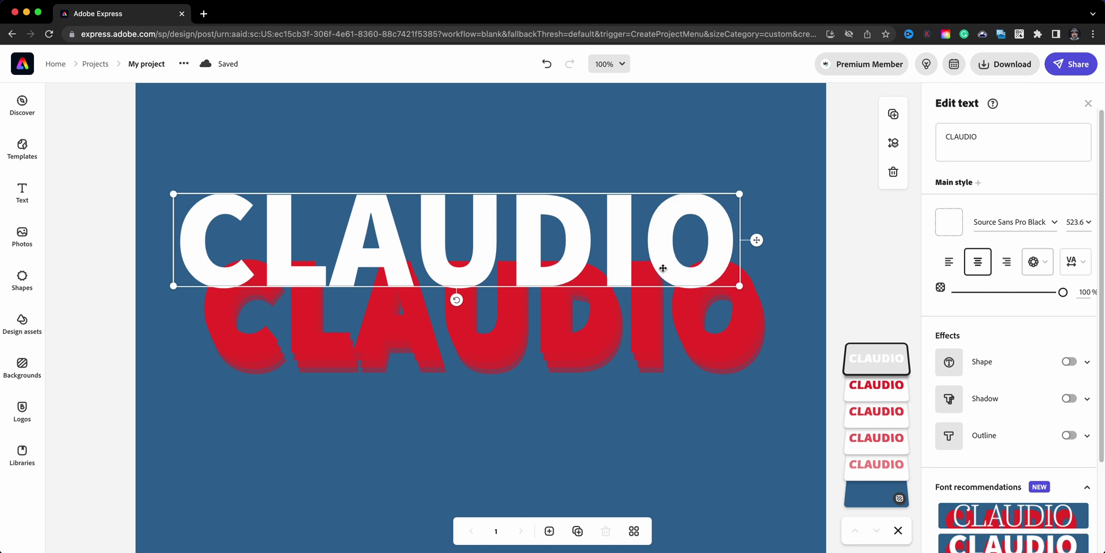
left_click_drag(662, 264, 602, 173)
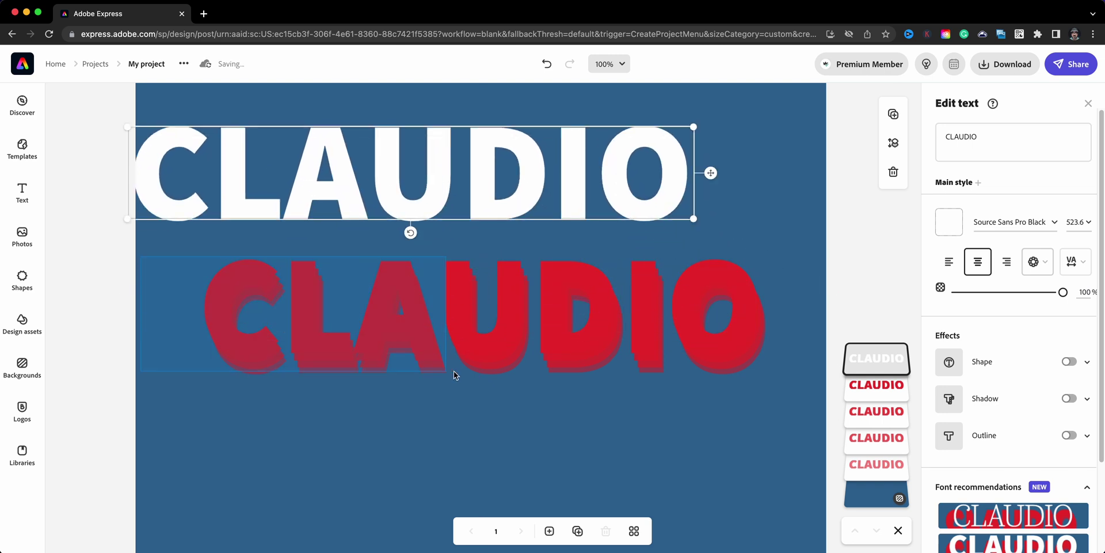
left_click_drag(456, 375, 828, 322)
Group the red copies, centre the white CLAUDIO, and tuck the red group just behind it
left_click(989, 184)
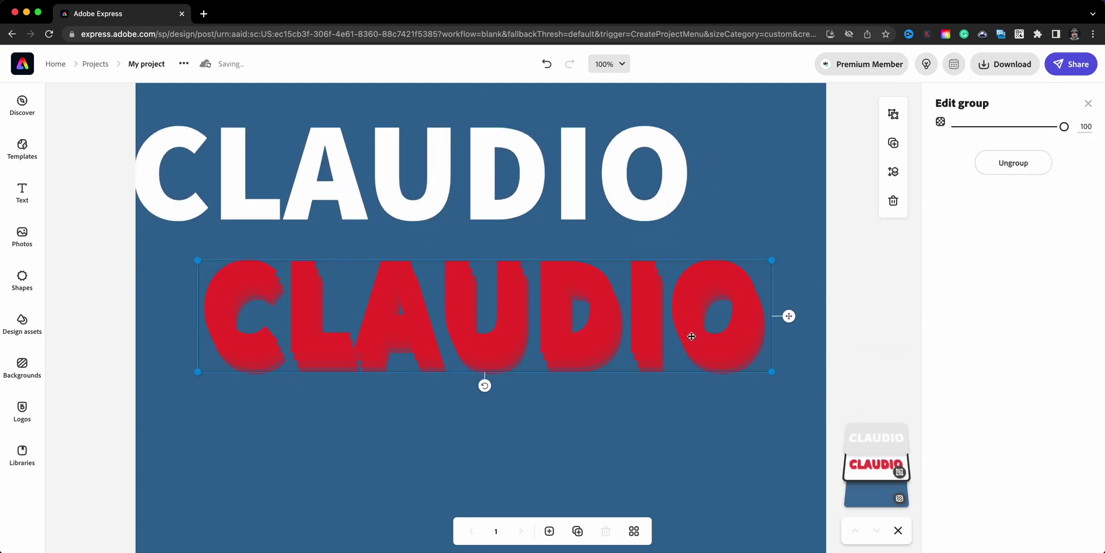
left_click_drag(712, 328, 693, 370)
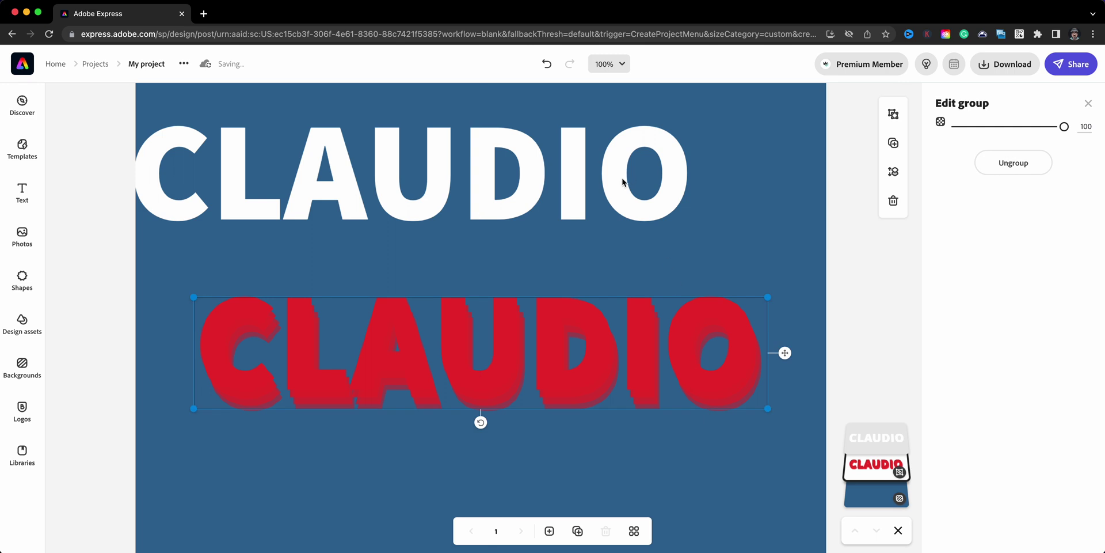
key("super+minus")
key("super+minus")
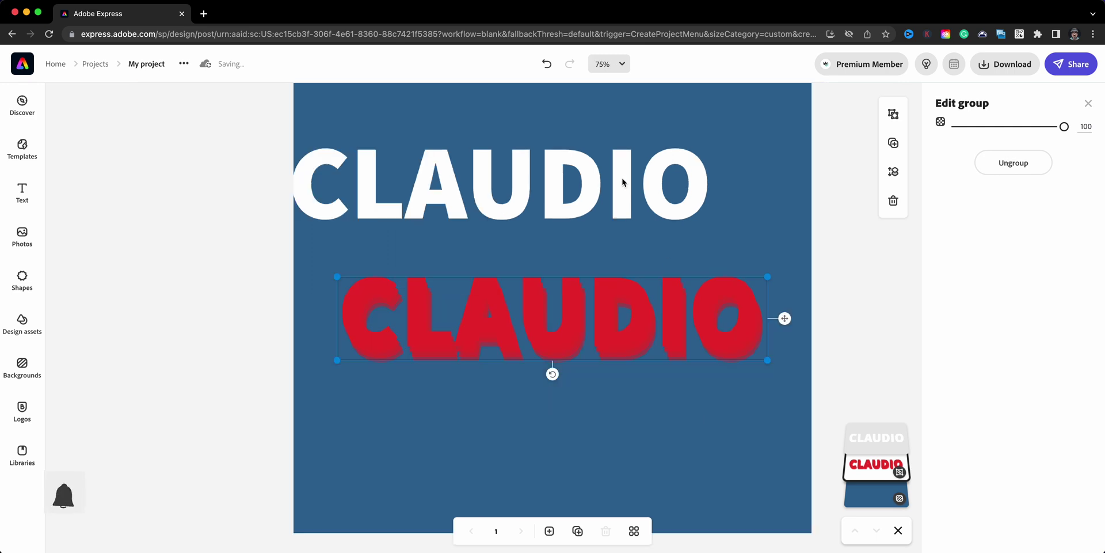
left_click_drag(559, 295, 576, 318)
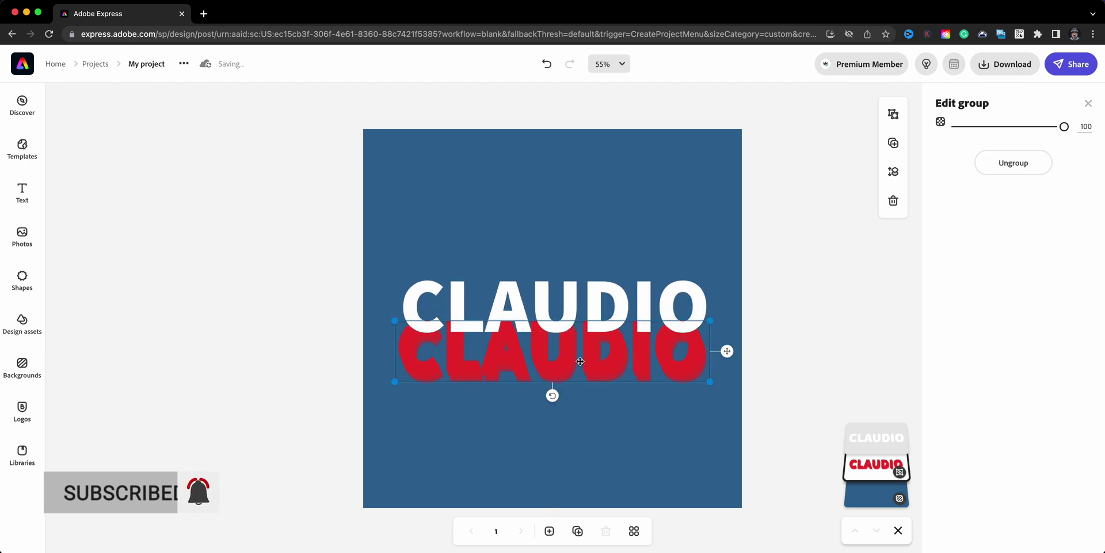
key("shift+Down")
key("shift+Down")
key("shift+Down")
key("shift+Down")
key("shift+Down")
key("shift+Down")
key("shift+Down")
key("shift+Down")
key("shift+Down")
key("shift+Down")
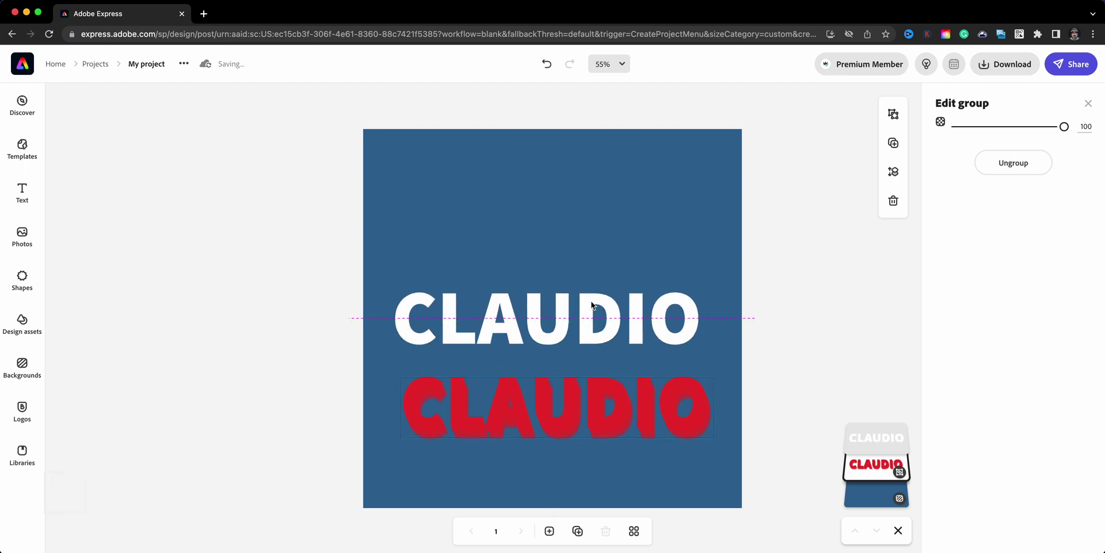
key("super+1")
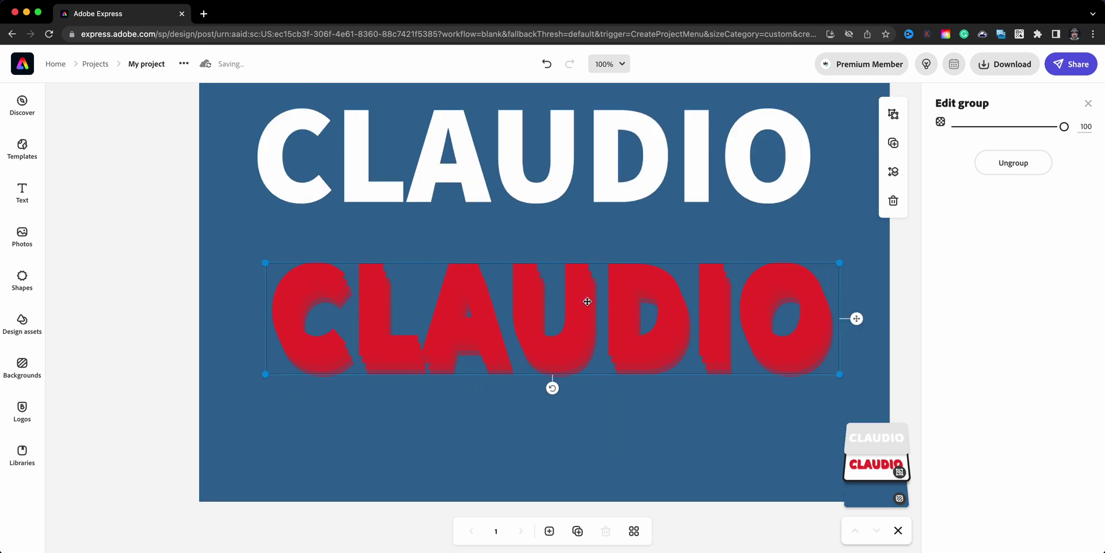
left_click_drag(585, 295, 563, 259)
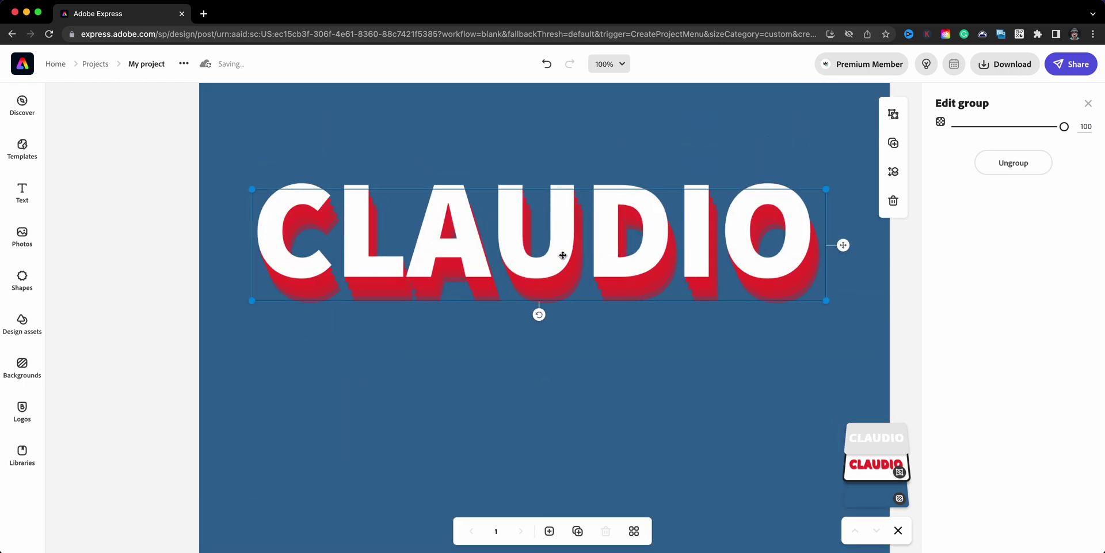
key("super+0")
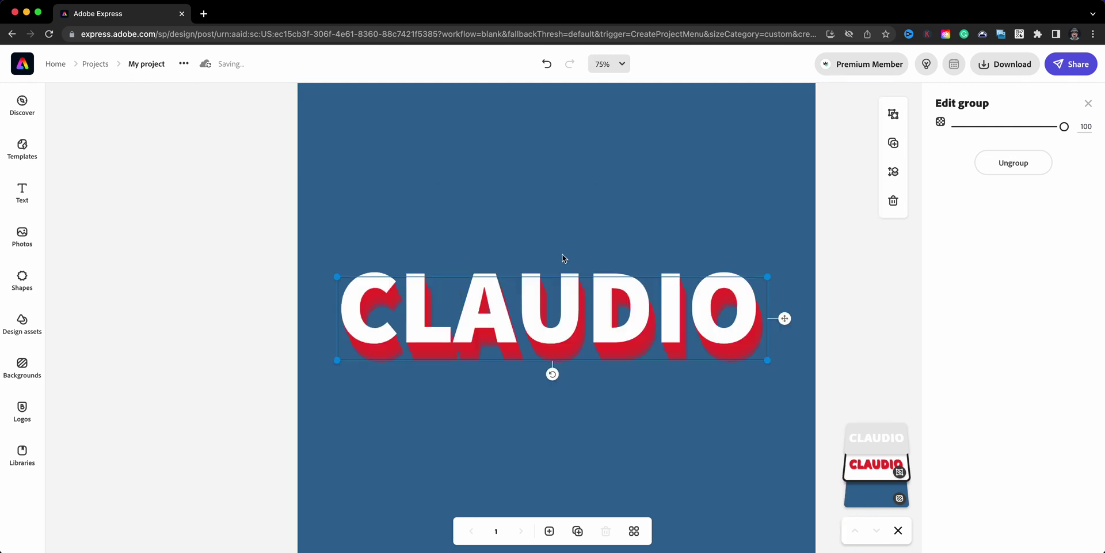
left_click(279, 359)
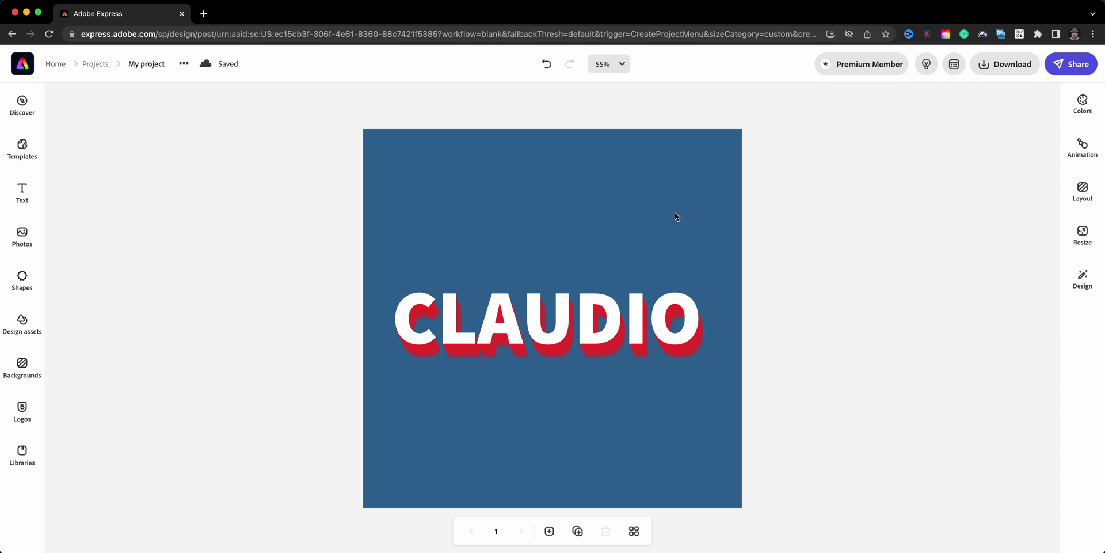
Add the pink swirl pattern from Design assets' Effect groups Patterns to the canvas
left_click(22, 322)
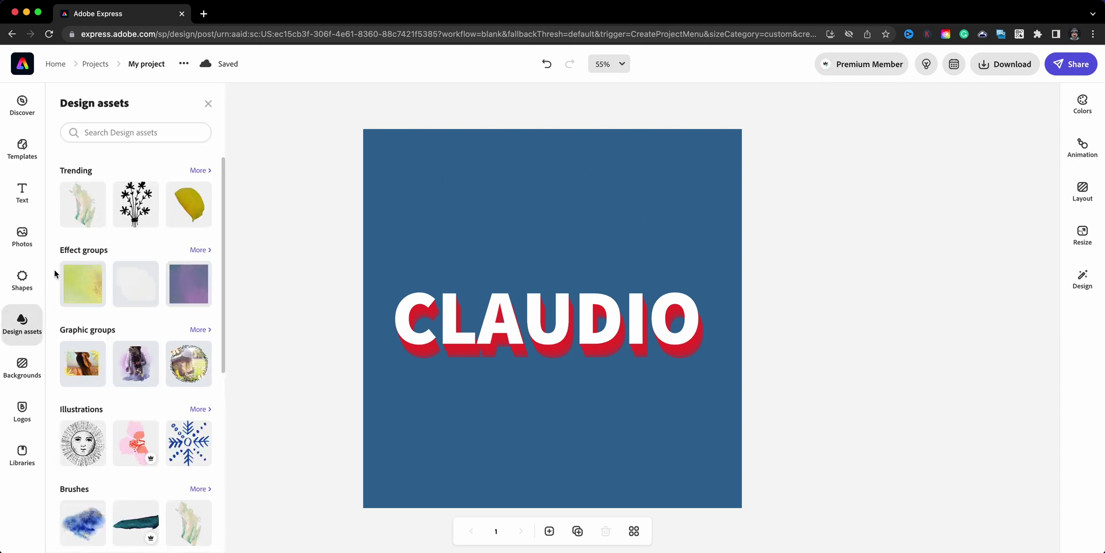
scroll(105, 329, "down", 6)
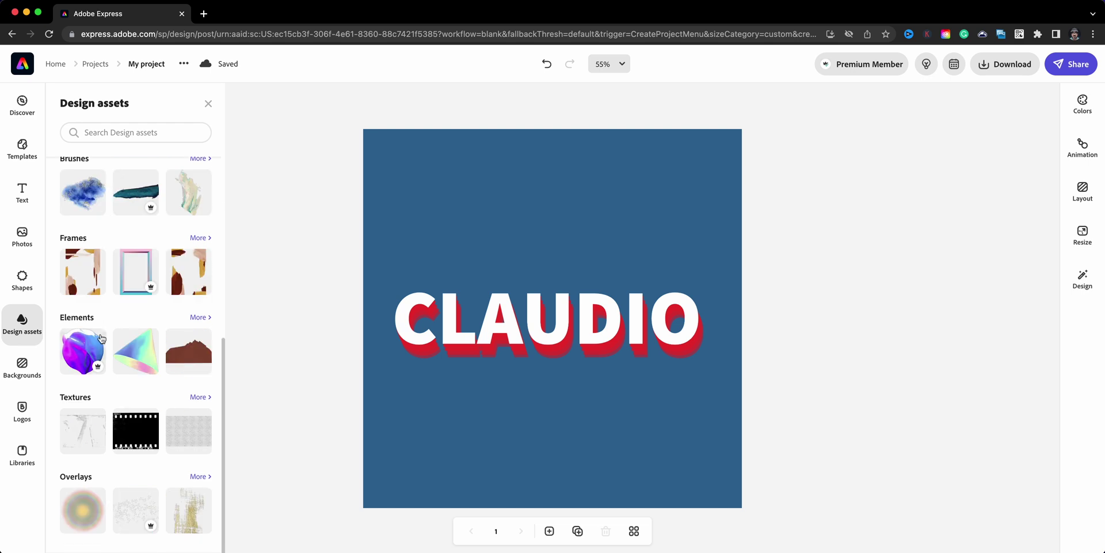
scroll(100, 339, "up", 6)
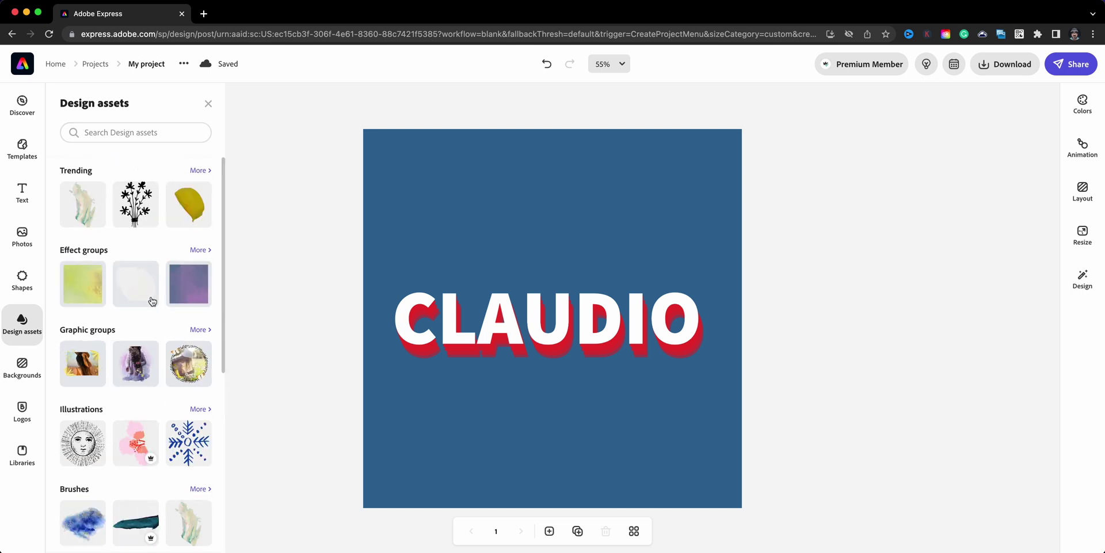
left_click(199, 249)
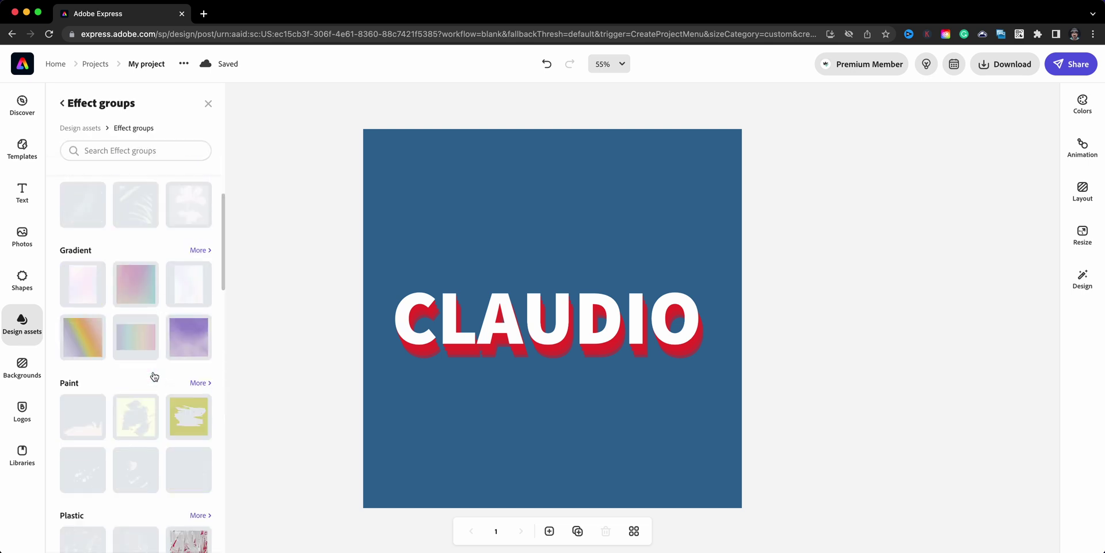
scroll(154, 375, "down", 4)
scroll(154, 376, "down", 2)
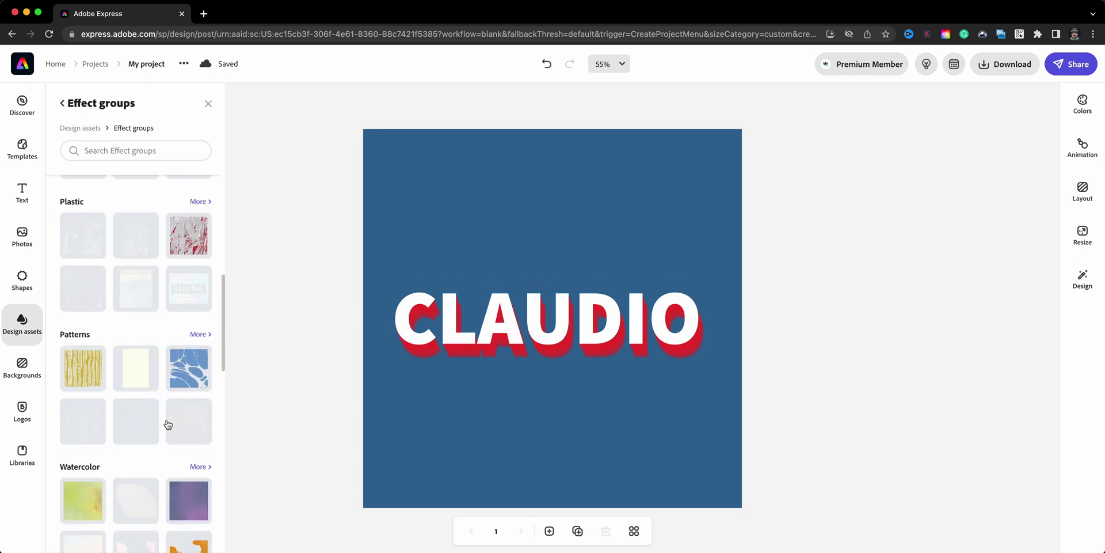
left_click(194, 430)
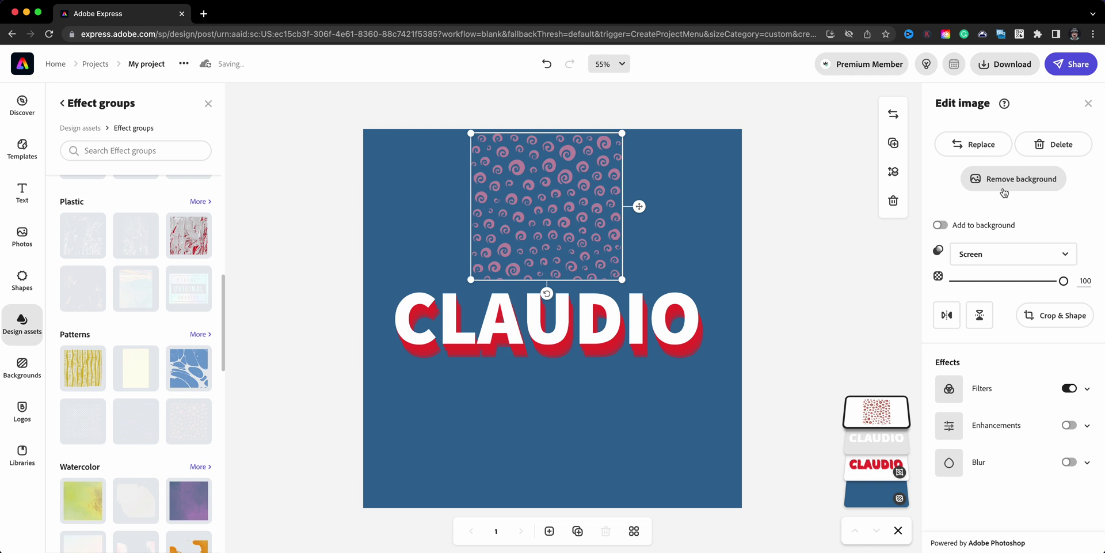
Apply the swirls as background with Grayscale then Matte filters, then detach them as an image
left_click(982, 229)
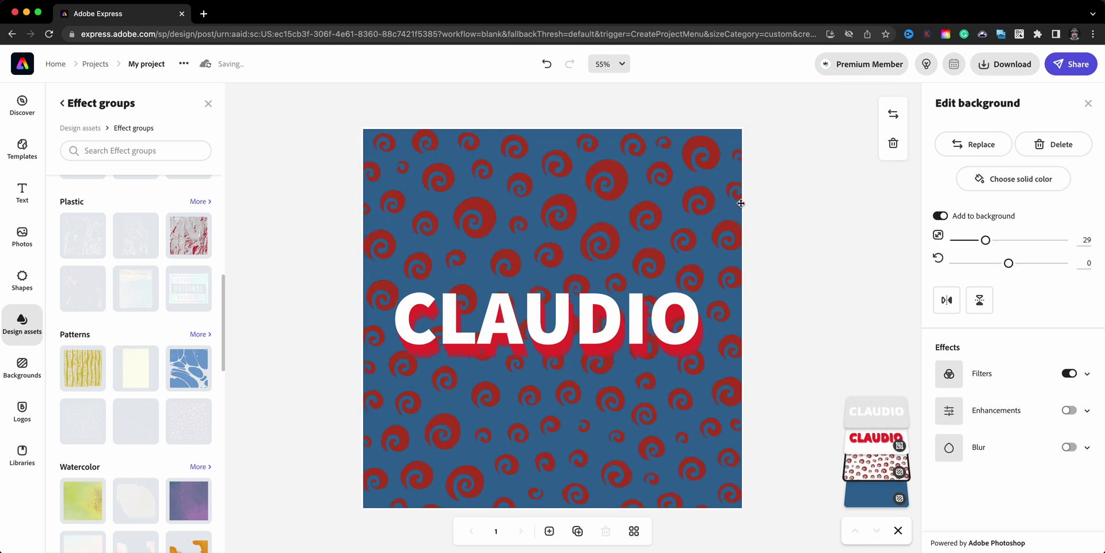
left_click(1084, 375)
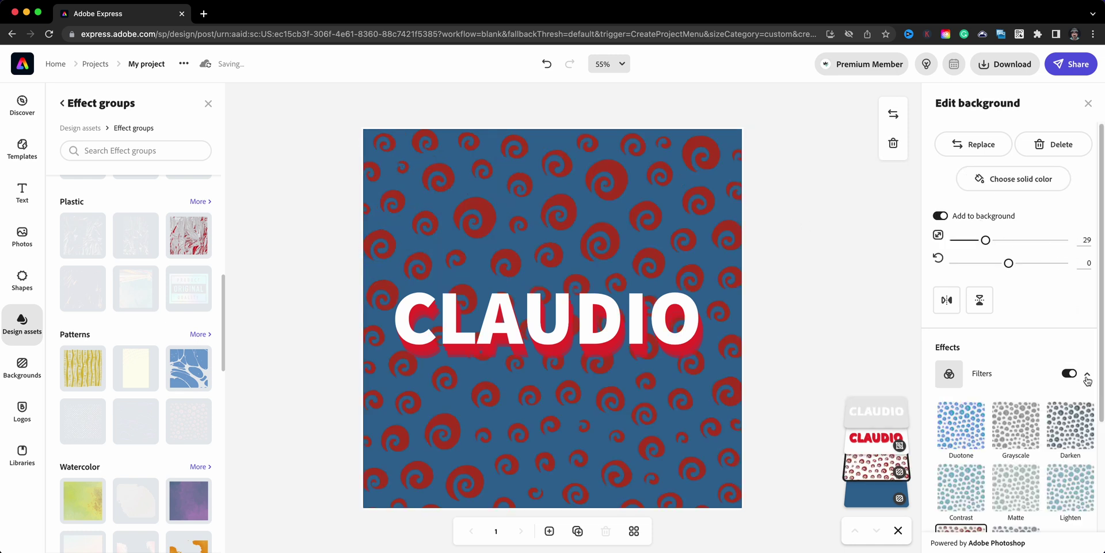
left_click(1014, 426)
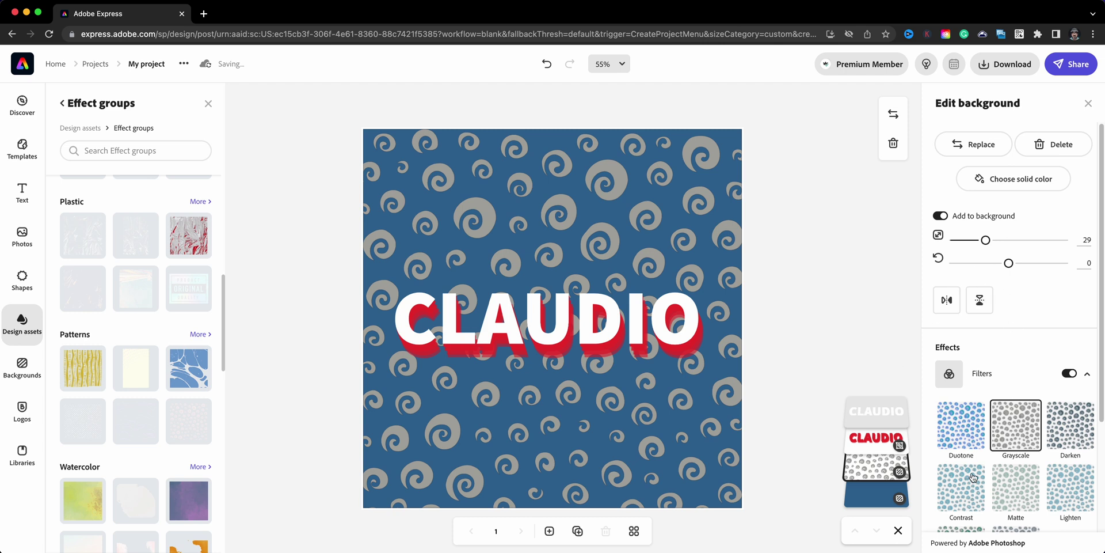
left_click(1000, 493)
left_click(844, 286)
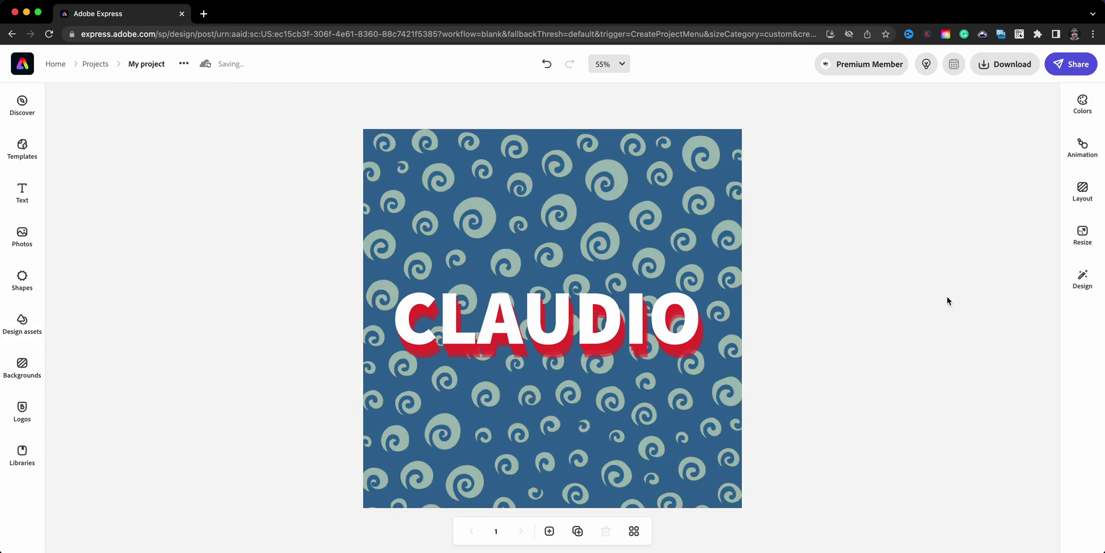
left_click(611, 400)
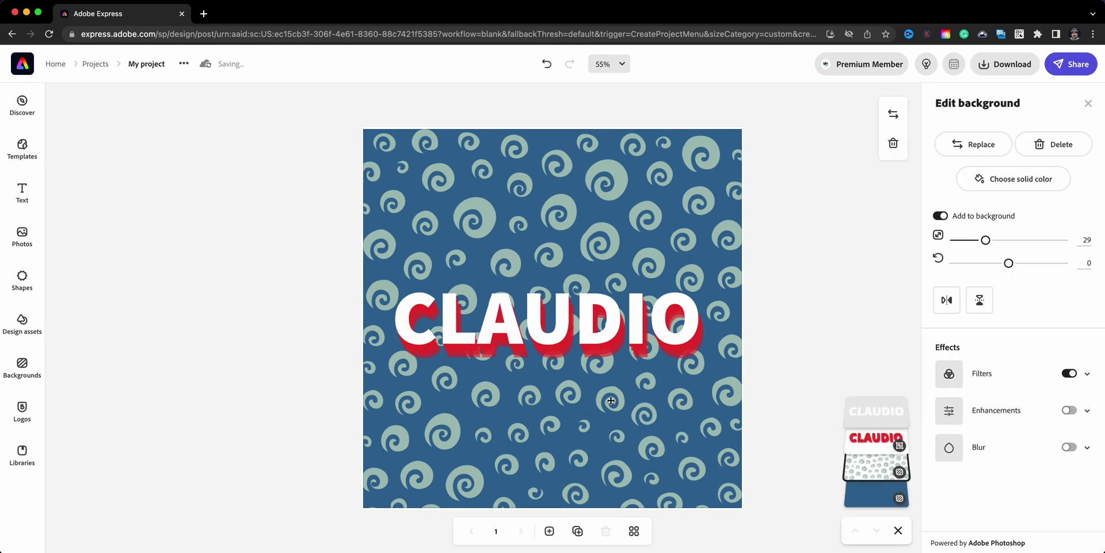
left_click(940, 215)
Stretch the swirl image over the whole page, using Normal blend at 3% opacity
left_click_drag(731, 138, 697, 198)
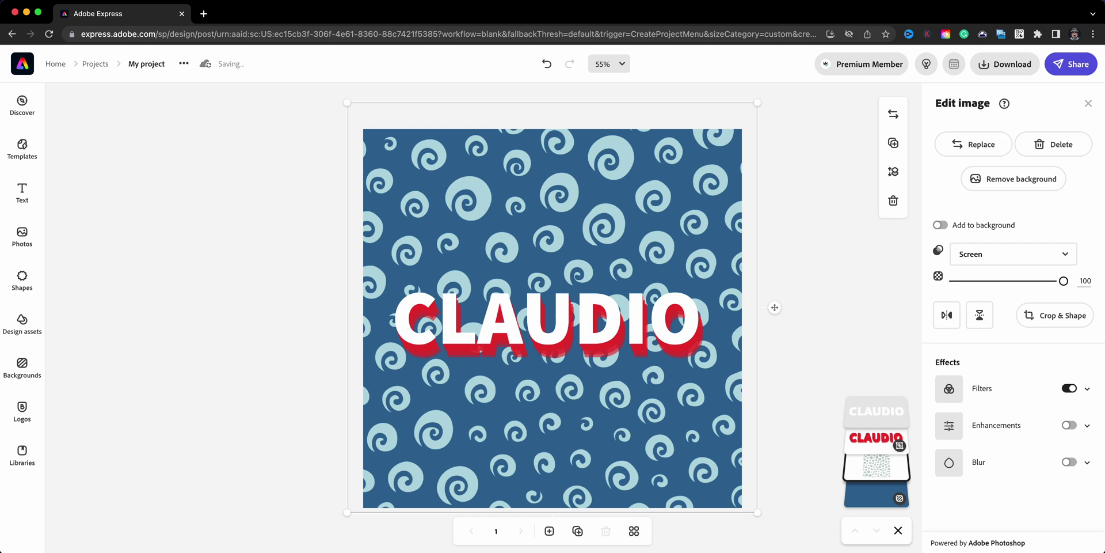
left_click_drag(1065, 282, 980, 282)
left_click(967, 260)
left_click(969, 280)
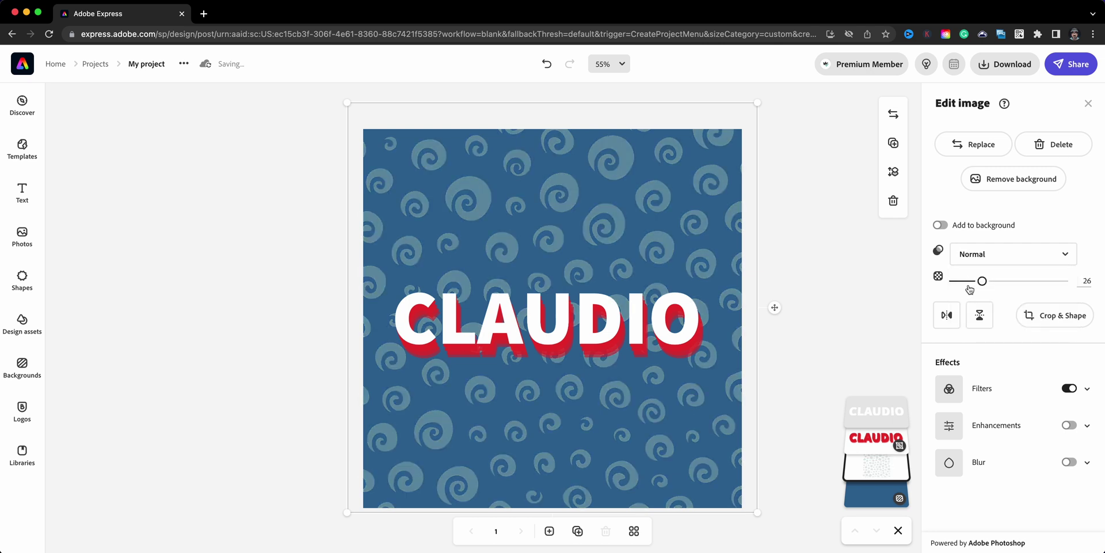
left_click_drag(981, 282, 959, 288)
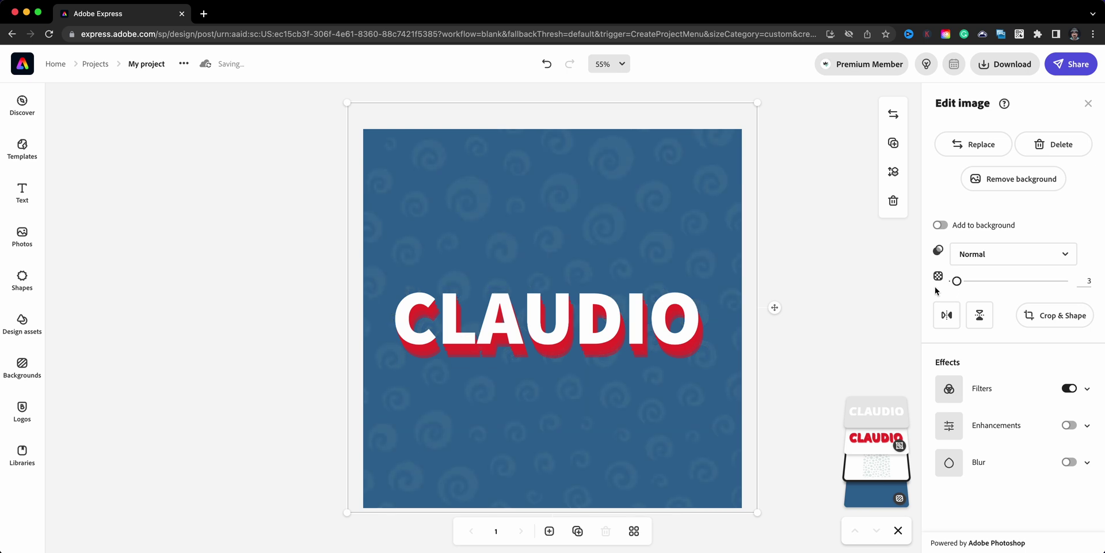
left_click(878, 292)
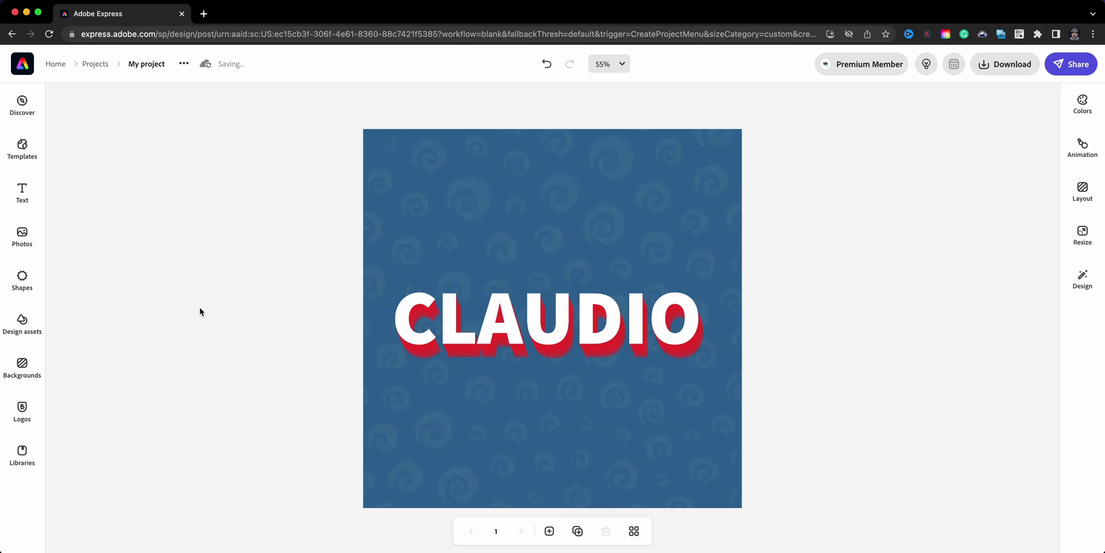